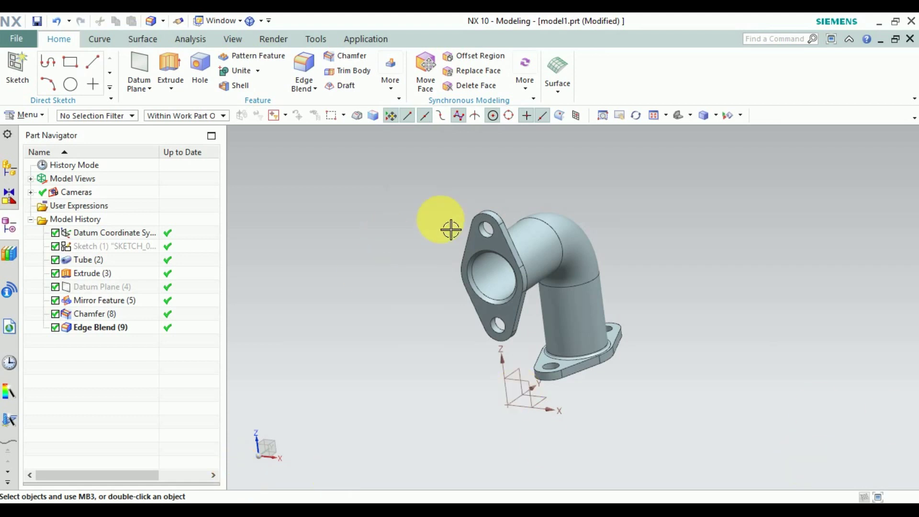
- Orbit the elbow model to inspect it, then Save As under the file name ad
middle_drag(451, 229, 545, 333)
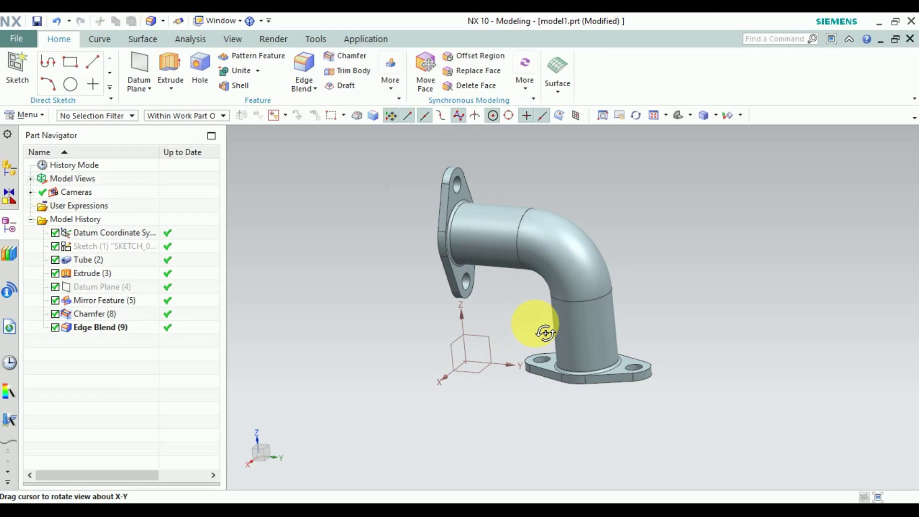
middle_drag(545, 334, 532, 334)
mouse_move(429, 328)
middle_down()
mouse_move(494, 314)
mouse_move(491, 324)
middle_up()
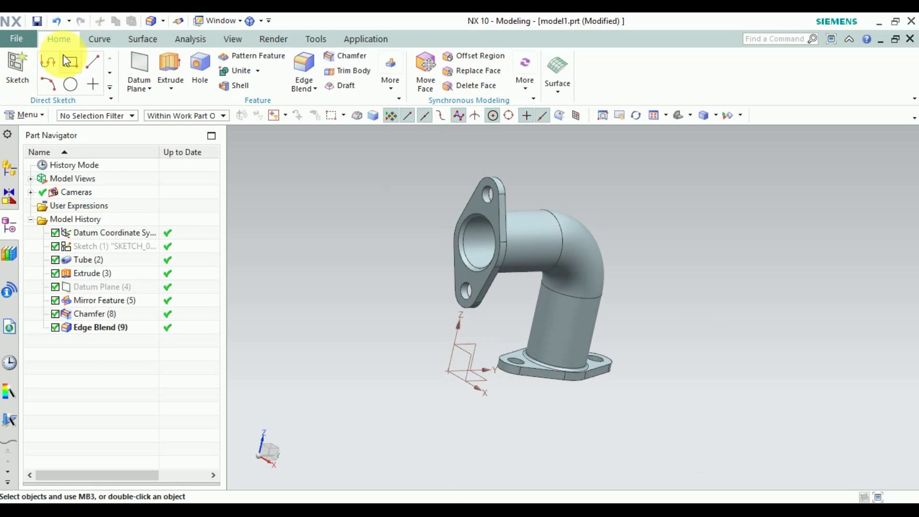
click(16, 38)
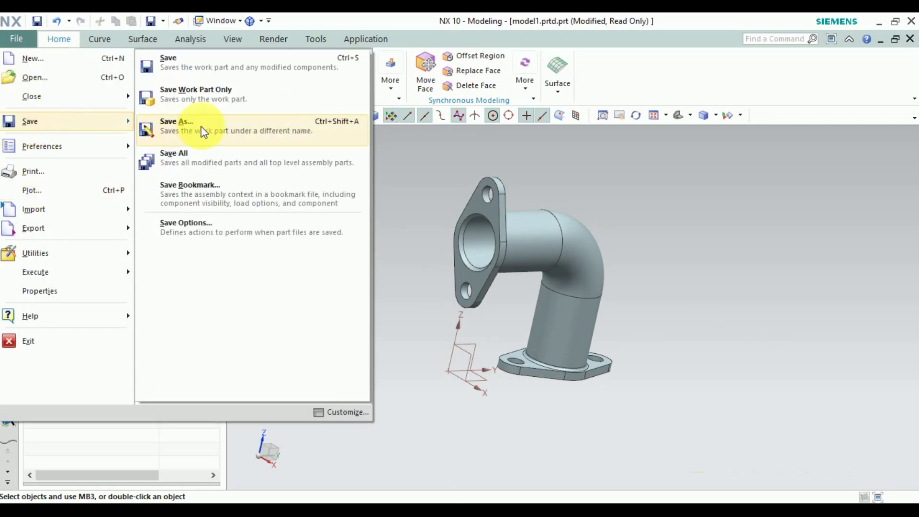
click(202, 132)
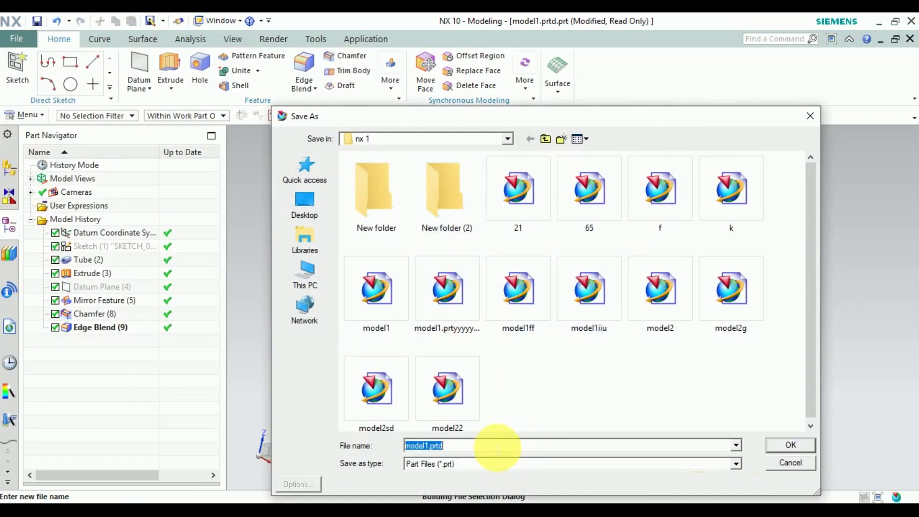
text(ad)
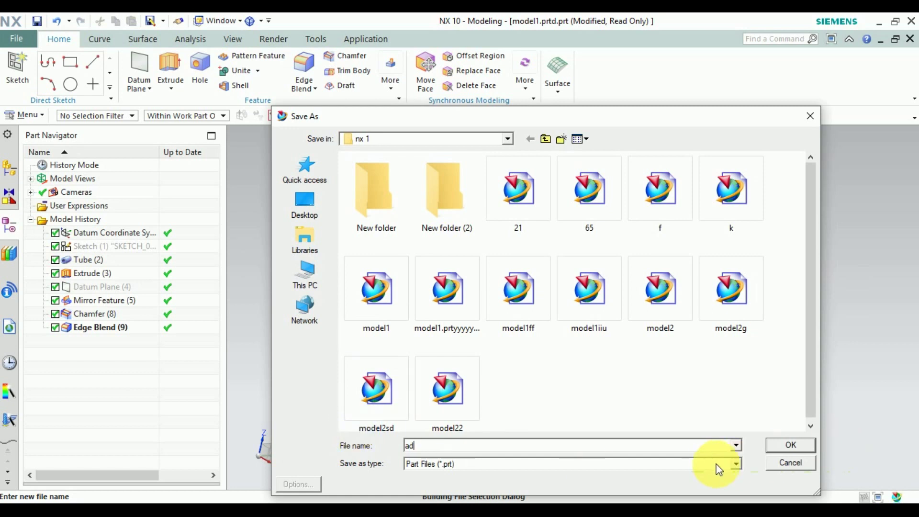
click(789, 450)
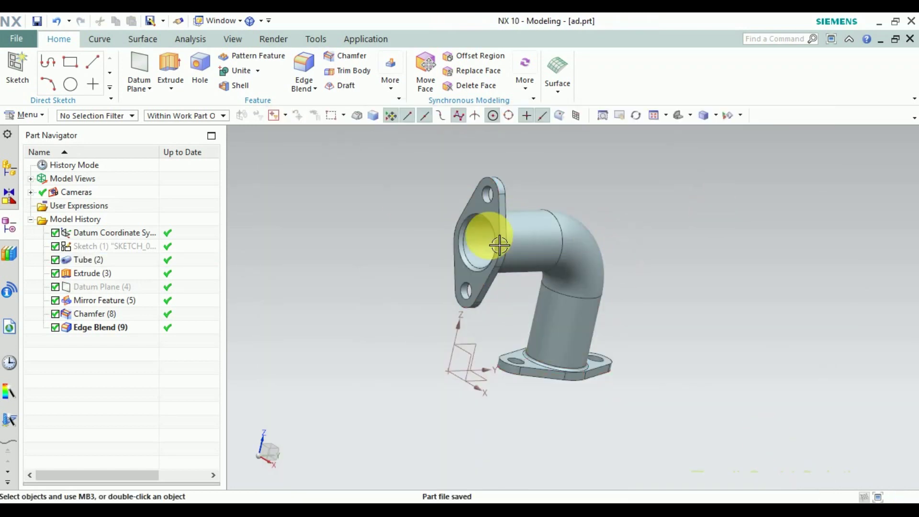
- Create a new A3-size drawing of the ad part, skipping the title block and view wizard
click(16, 45)
click(38, 56)
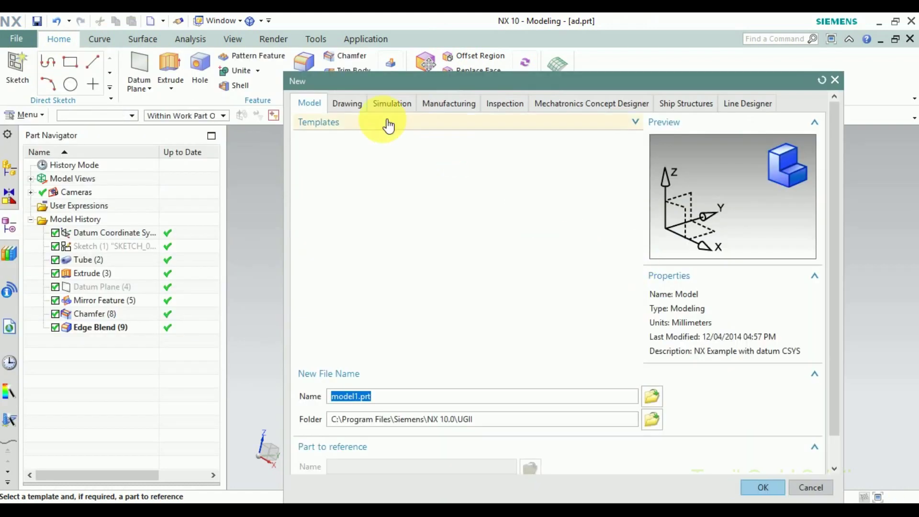
click(350, 104)
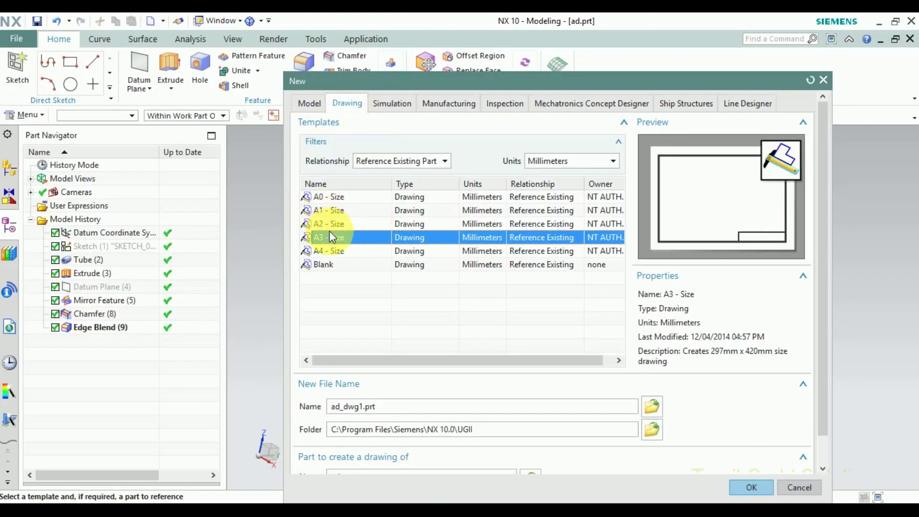
click(747, 487)
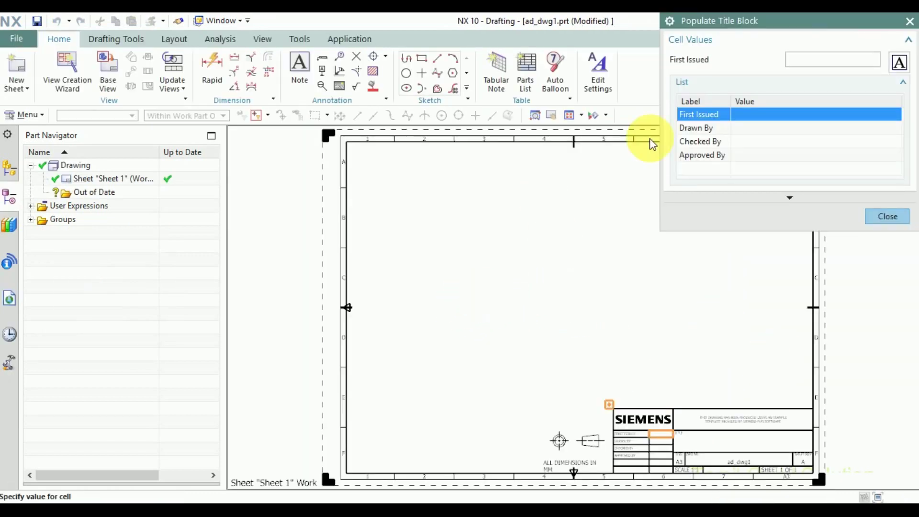
click(887, 216)
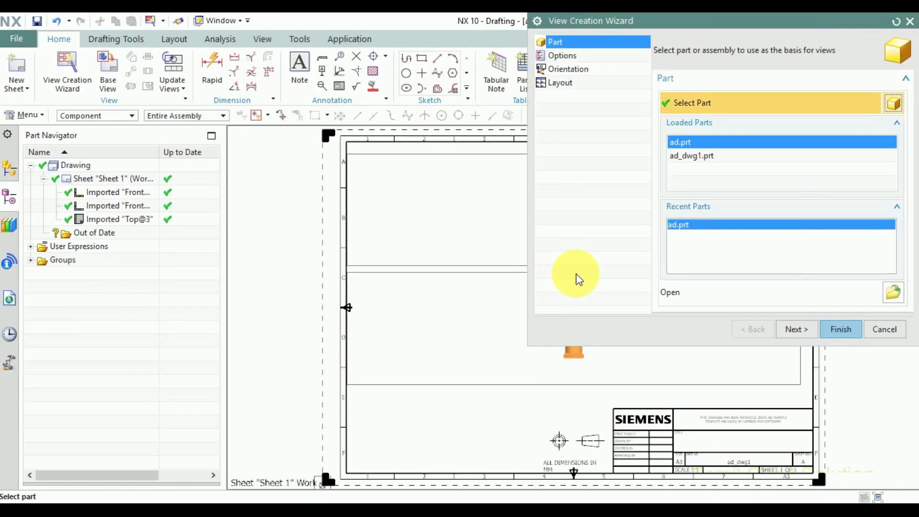
click(885, 329)
scroll(574, 287, up, 2)
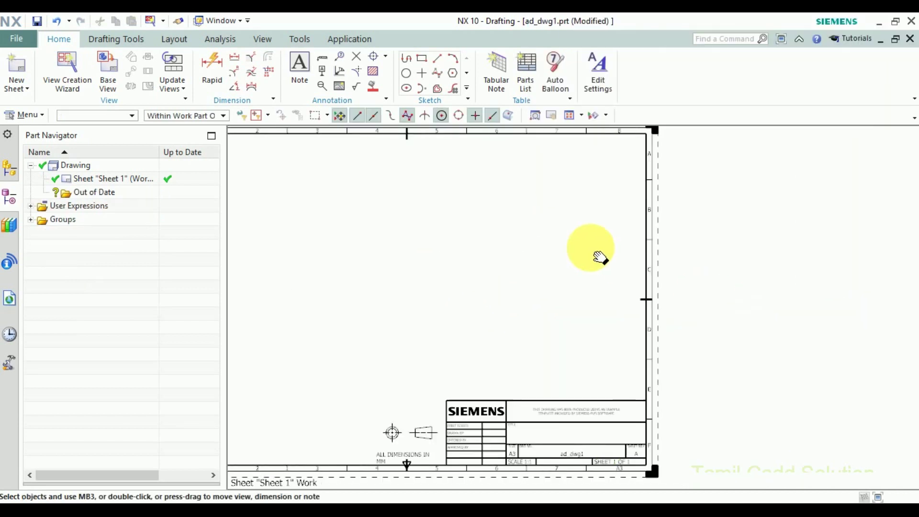
scroll(551, 265, down, 3)
- Place an Isometric base view at 1:2 scale in the sheet's upper right
click(118, 85)
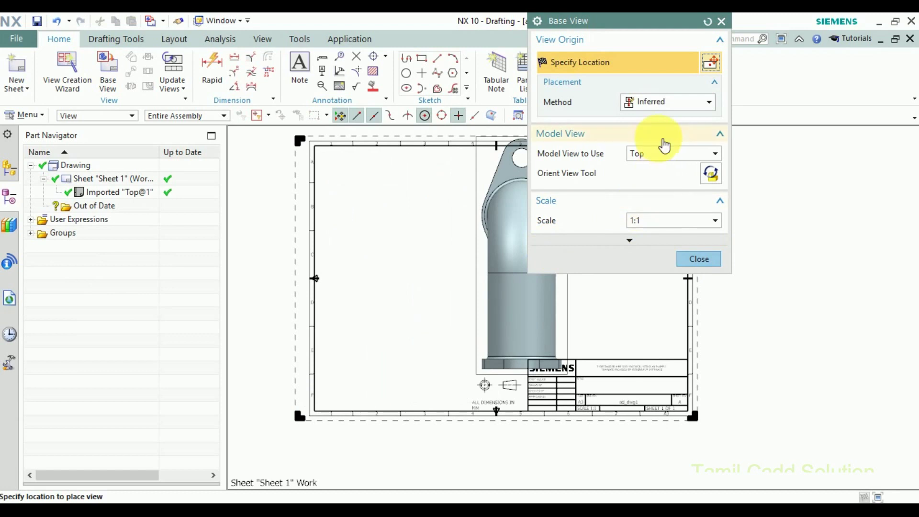
click(665, 153)
click(644, 236)
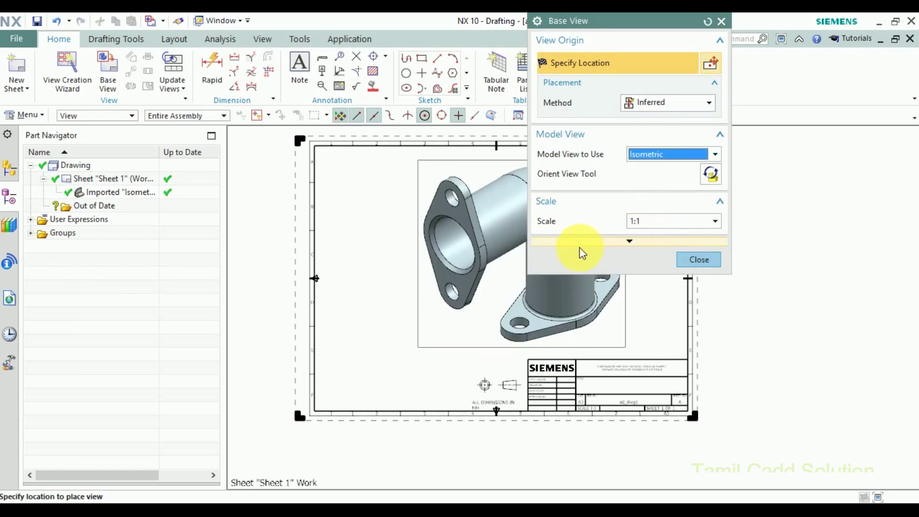
click(651, 223)
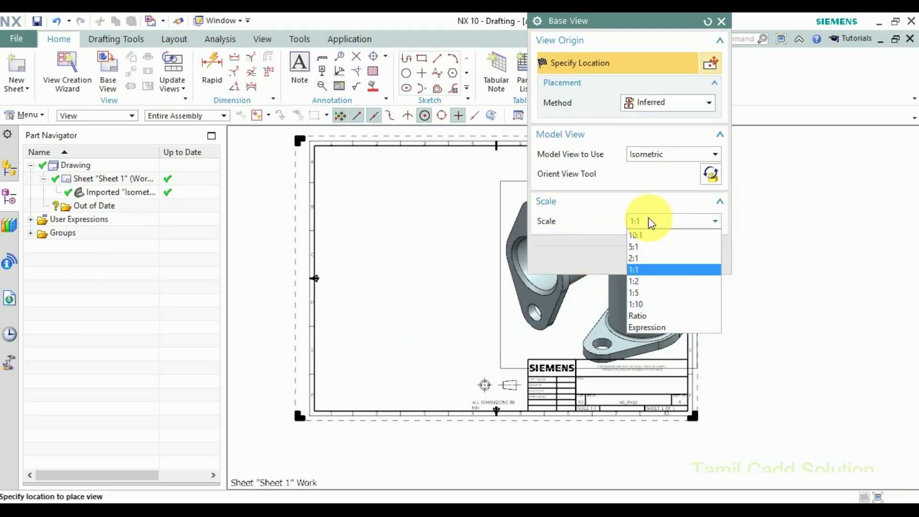
click(634, 281)
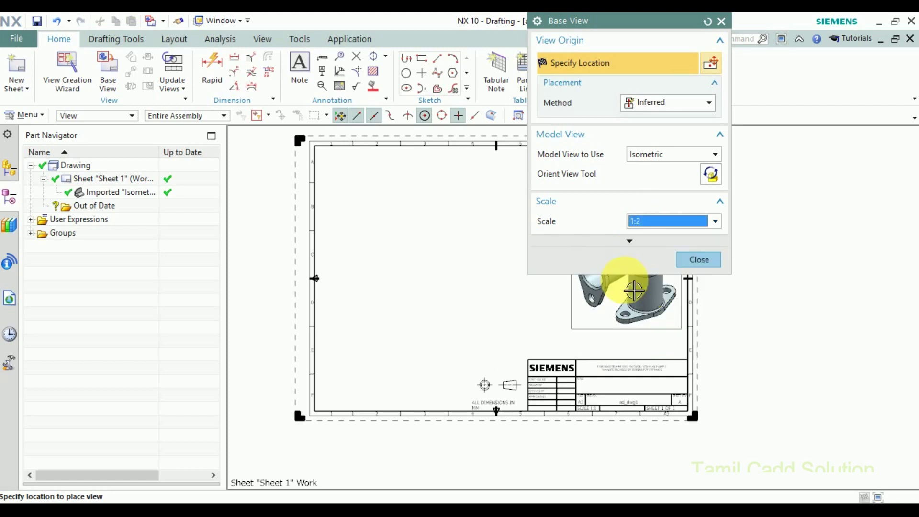
click(689, 260)
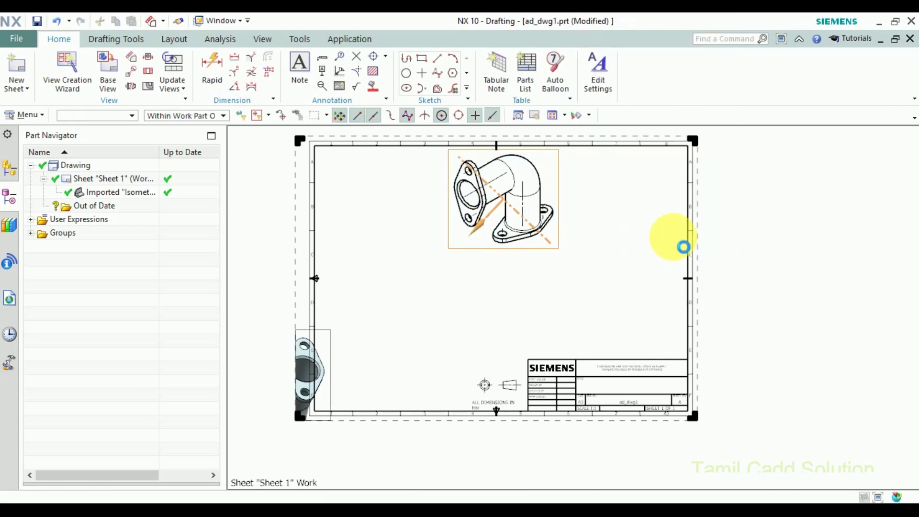
key(Escape)
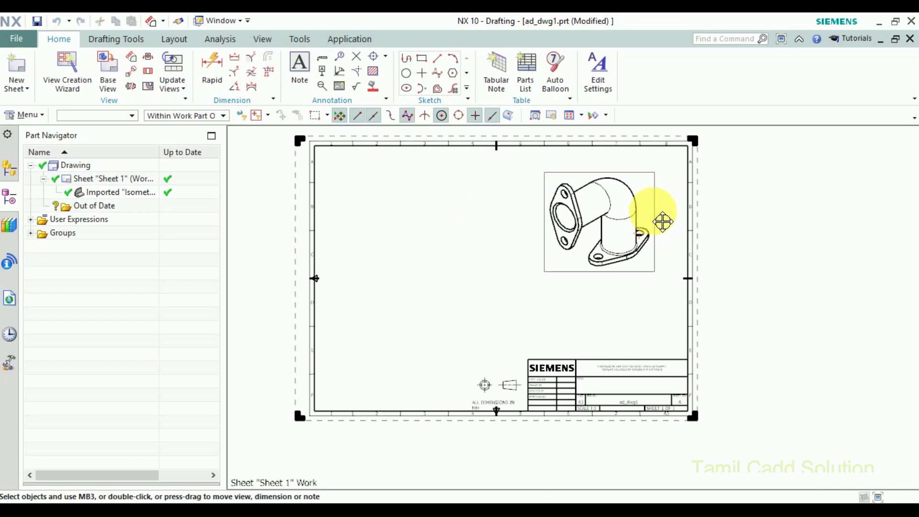
- Delete the isometric view's 3D centreline and open reference drawing 21.png
scroll(602, 219, up, 3)
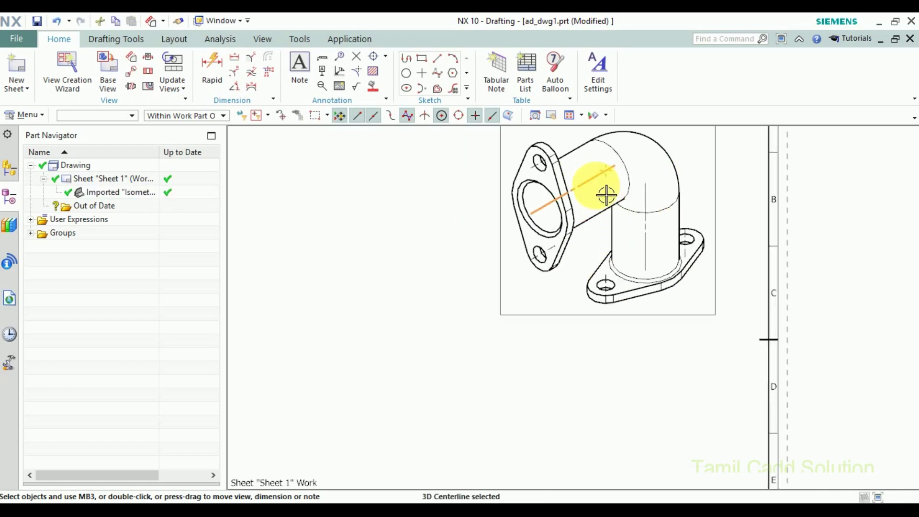
key(Delete)
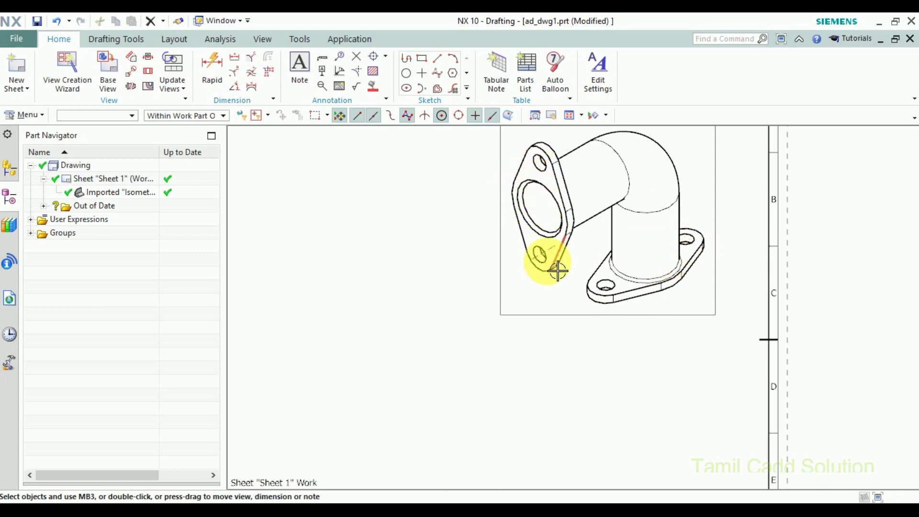
scroll(677, 252, down, 4)
shift+middle_drag(667, 266, 625, 246)
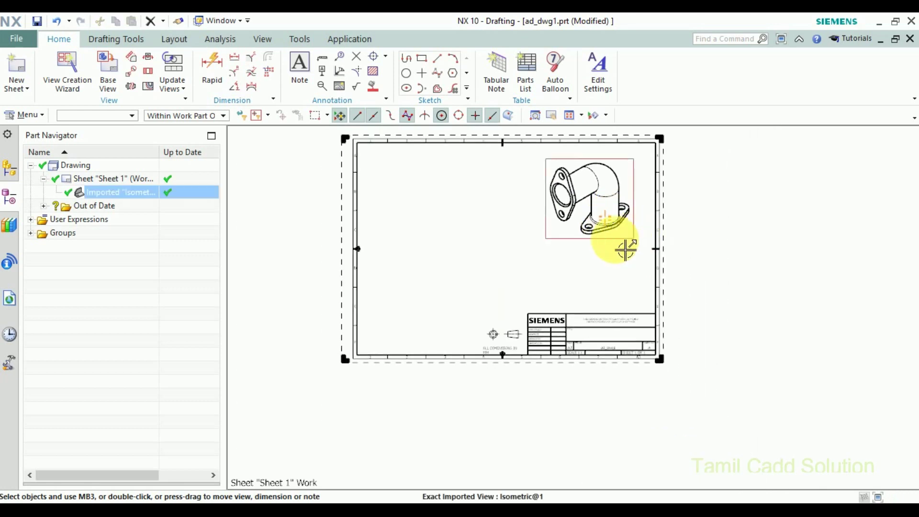
click(107, 69)
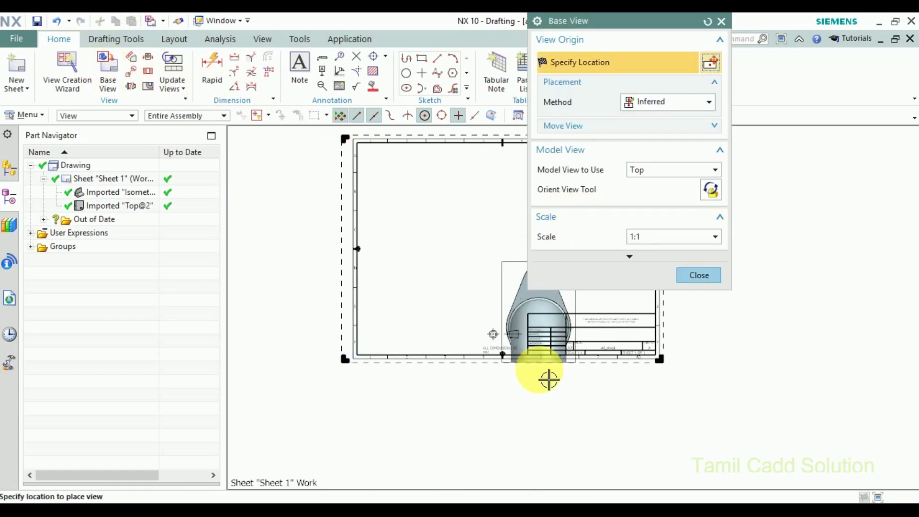
click(615, 502)
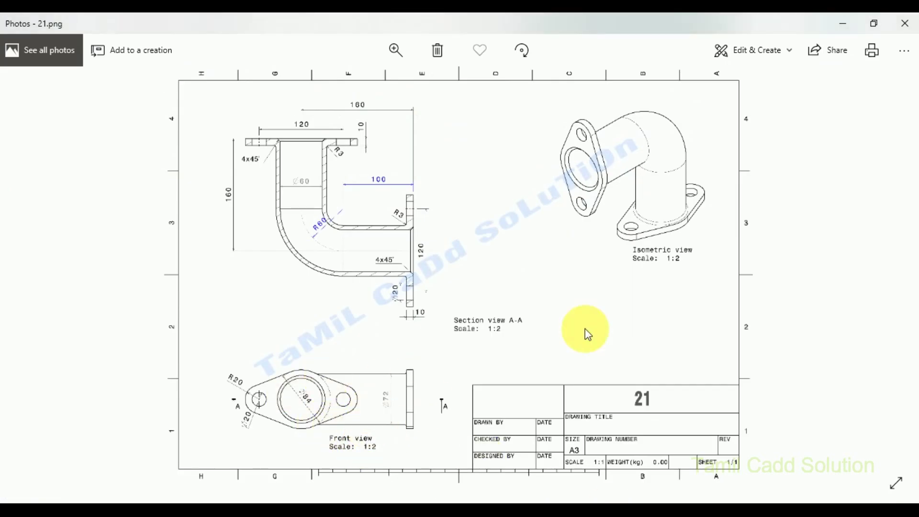
- Leave the reference image and place a Front-orientation base view on the sheet's left
click(848, 19)
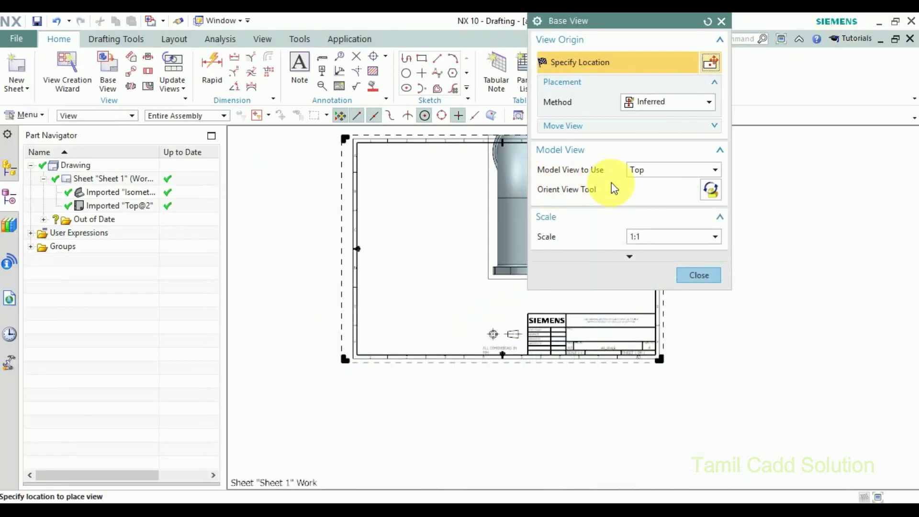
click(649, 174)
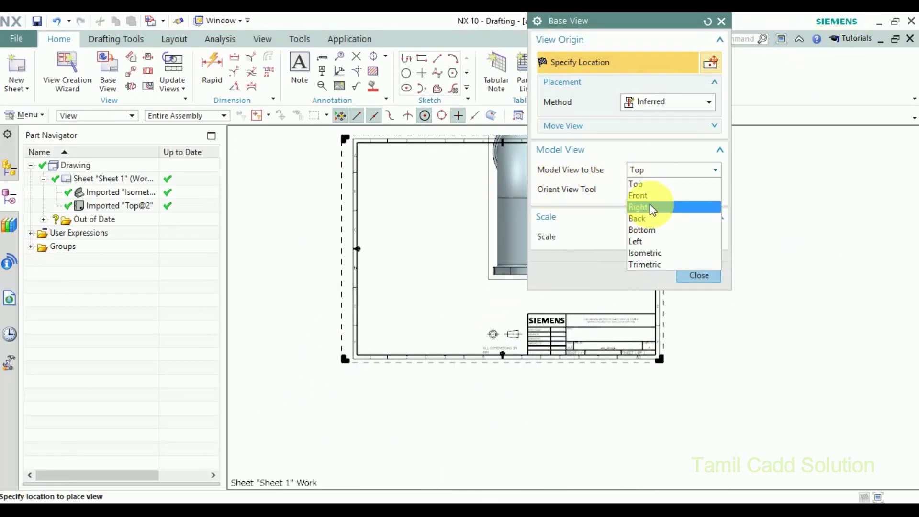
click(649, 195)
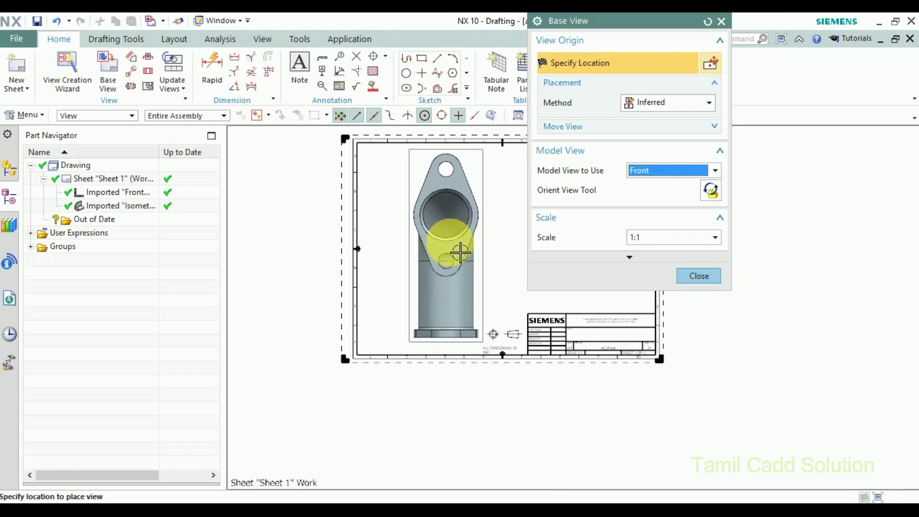
click(453, 256)
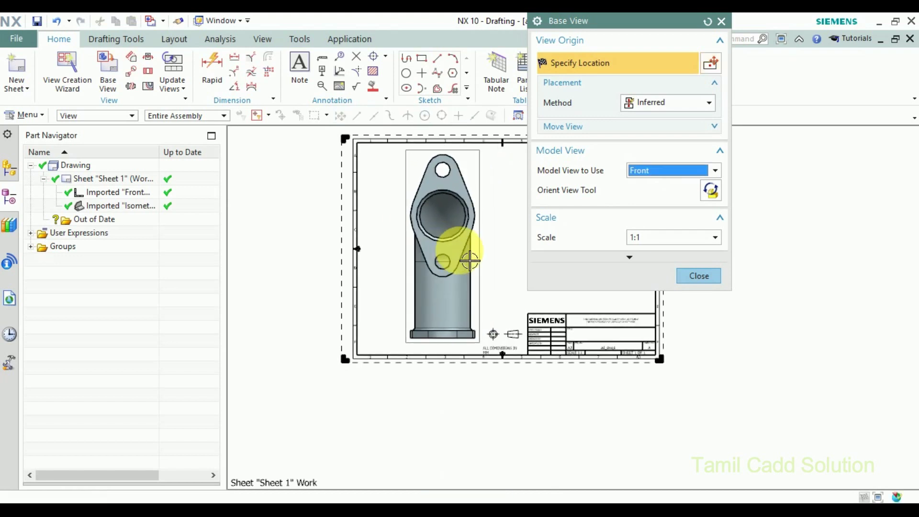
key(Escape)
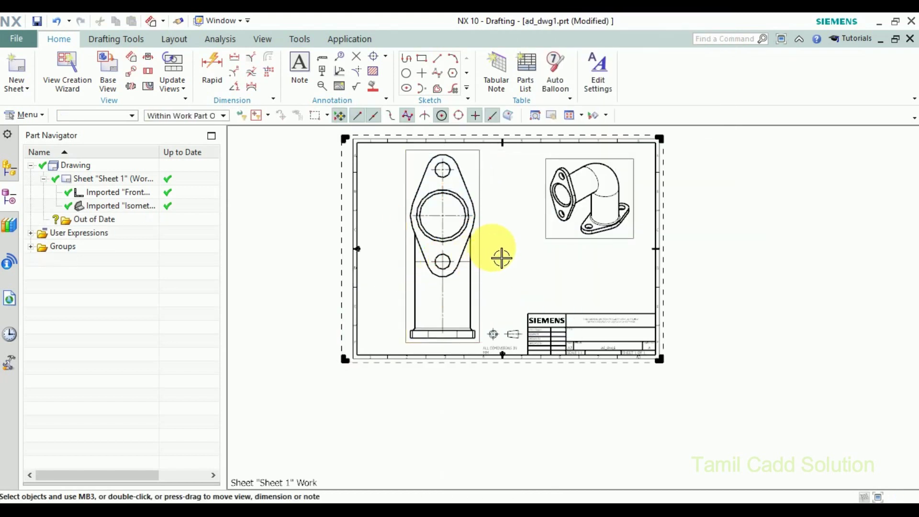
- Set the front view to 1:2 scale and rotate it 90° in its view settings
double_click(494, 257)
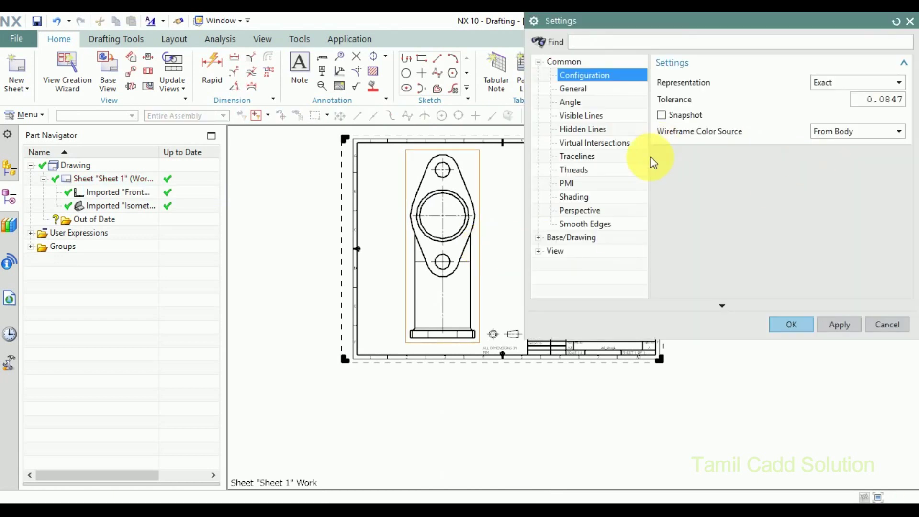
click(573, 89)
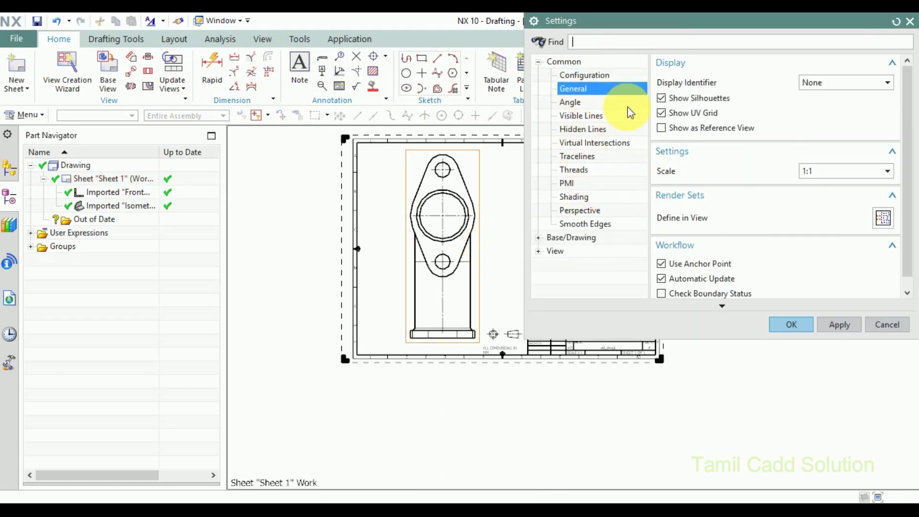
click(814, 171)
click(809, 231)
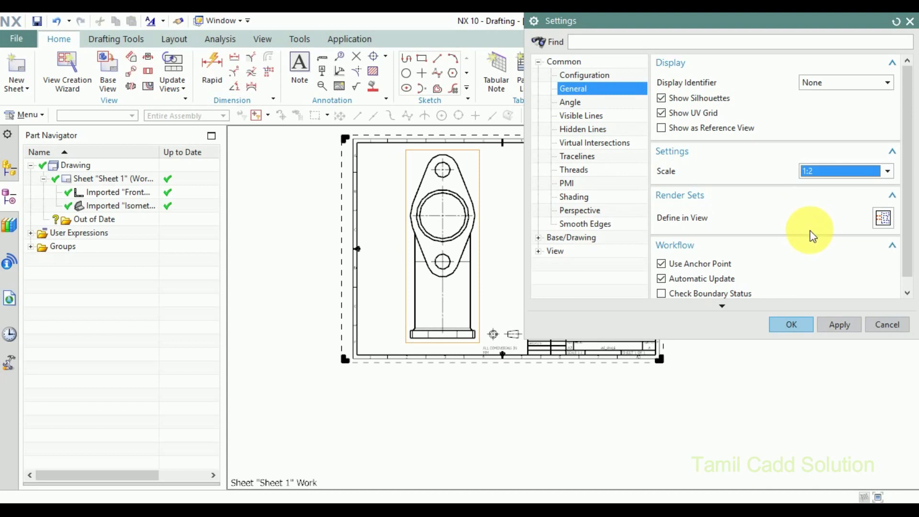
click(837, 327)
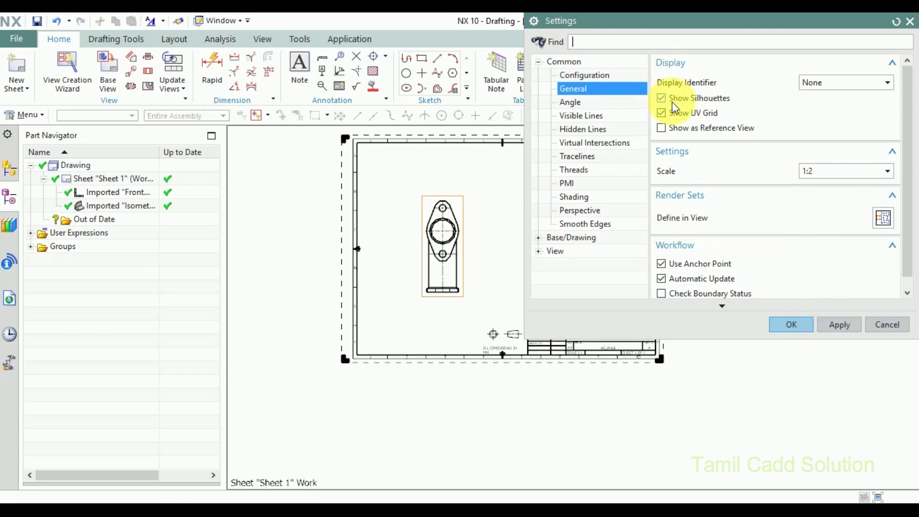
click(572, 103)
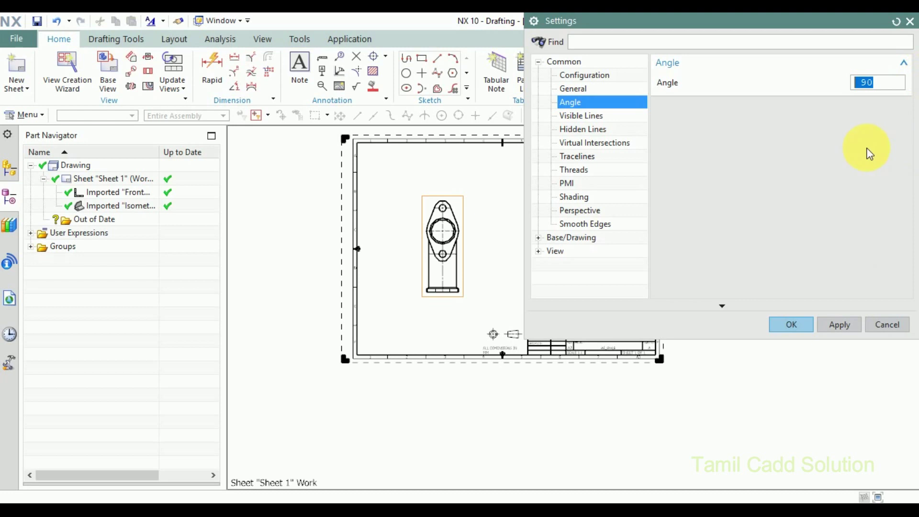
click(831, 331)
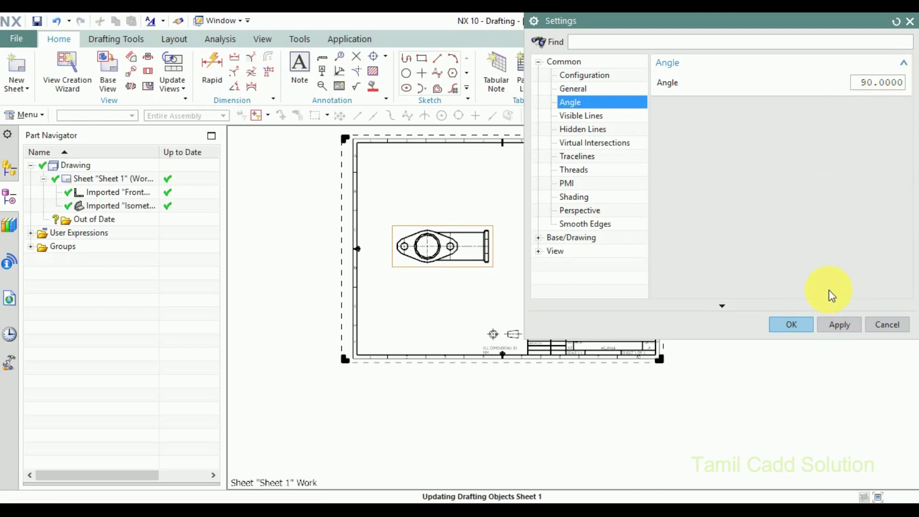
- Confirm the rotation and move the front view lower, checking the reference drawing
click(892, 326)
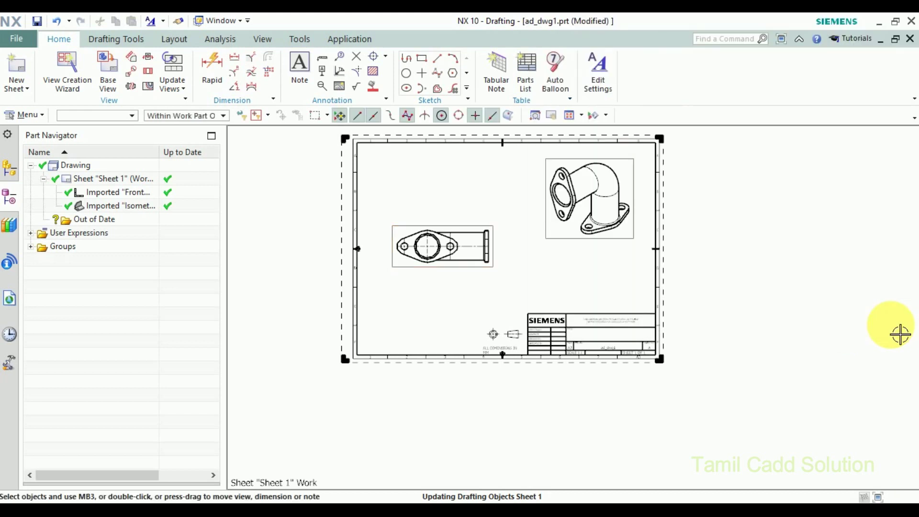
drag(463, 270, 463, 335)
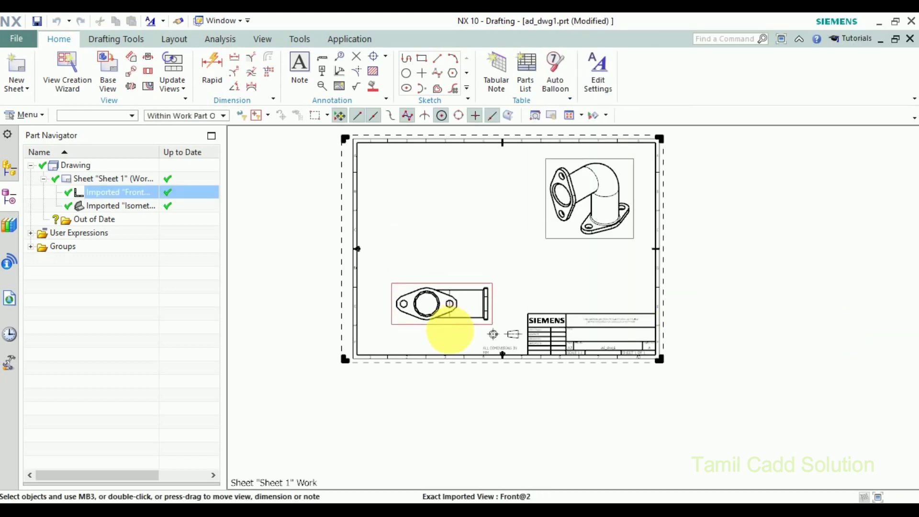
click(452, 333)
click(615, 500)
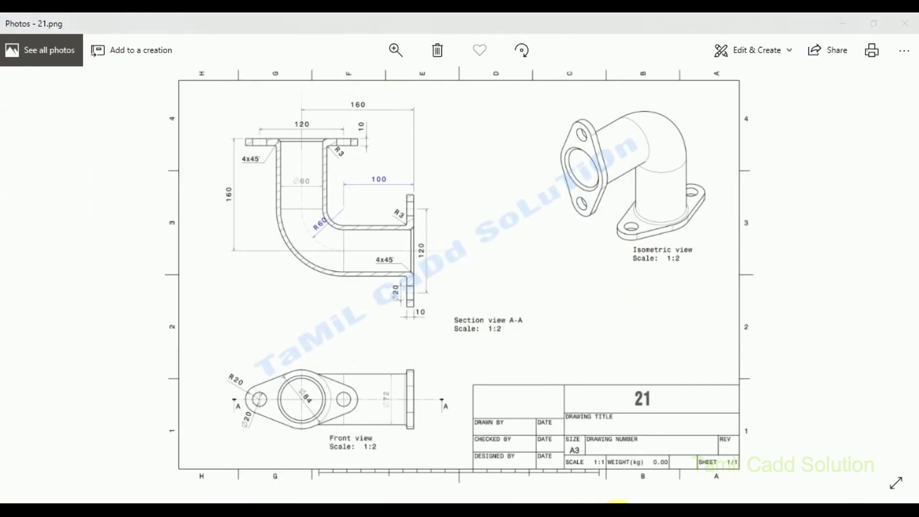
click(617, 501)
scroll(438, 283, up, 4)
middle_drag(495, 343, 478, 324)
scroll(477, 323, down, 3)
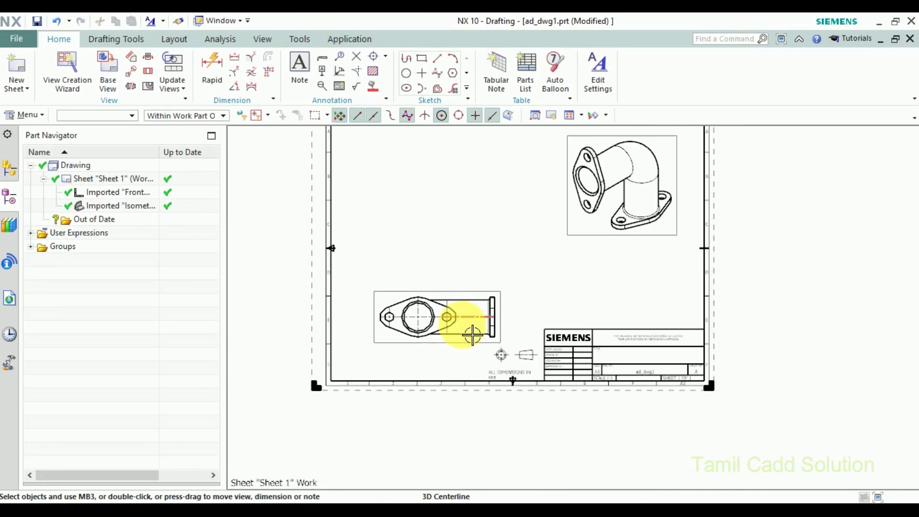
scroll(471, 330, down, 1)
- Add section view A-A cut through the hole centre and move it above the front view
right_click(433, 279)
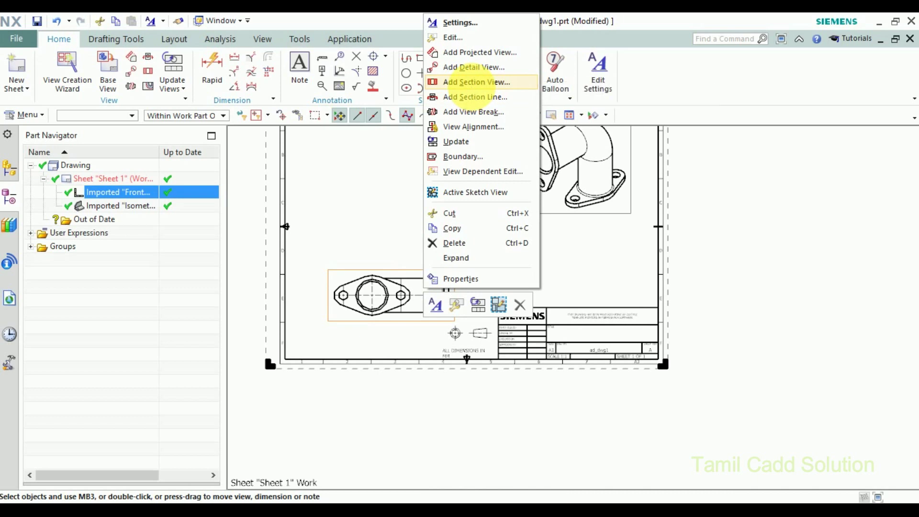
click(472, 84)
scroll(397, 299, up, 4)
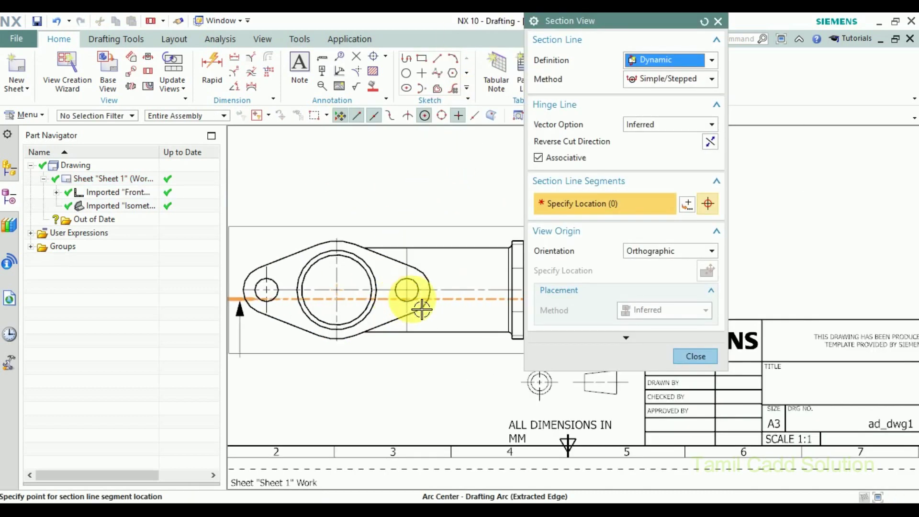
click(407, 289)
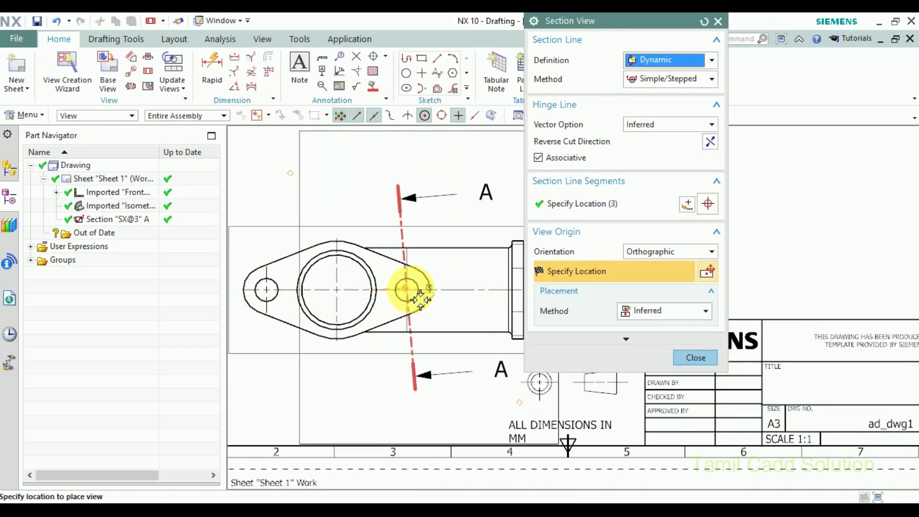
scroll(415, 403, down, 3)
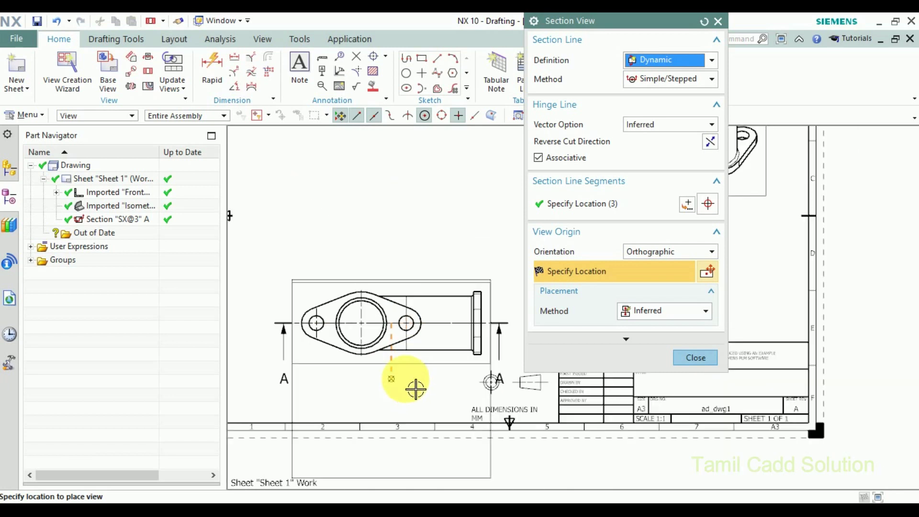
scroll(414, 404, down, 2)
click(415, 434)
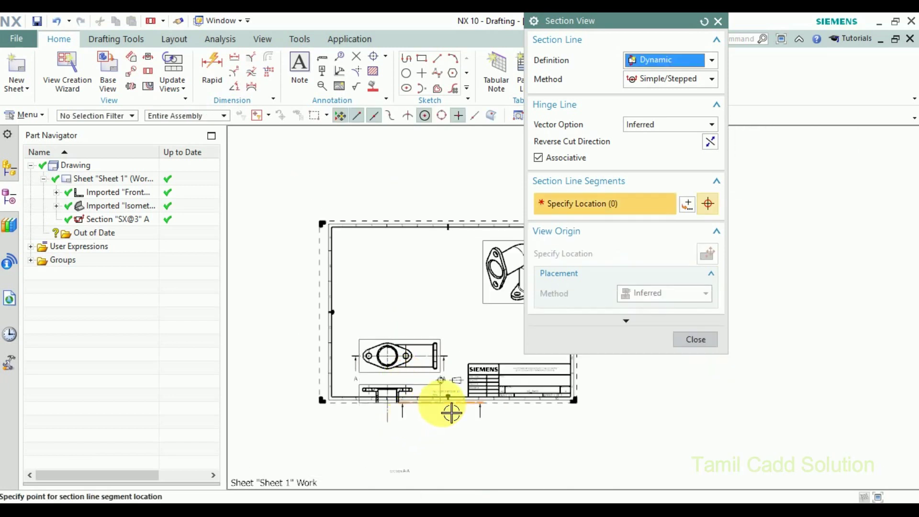
middle_click(451, 410)
drag(424, 395, 422, 251)
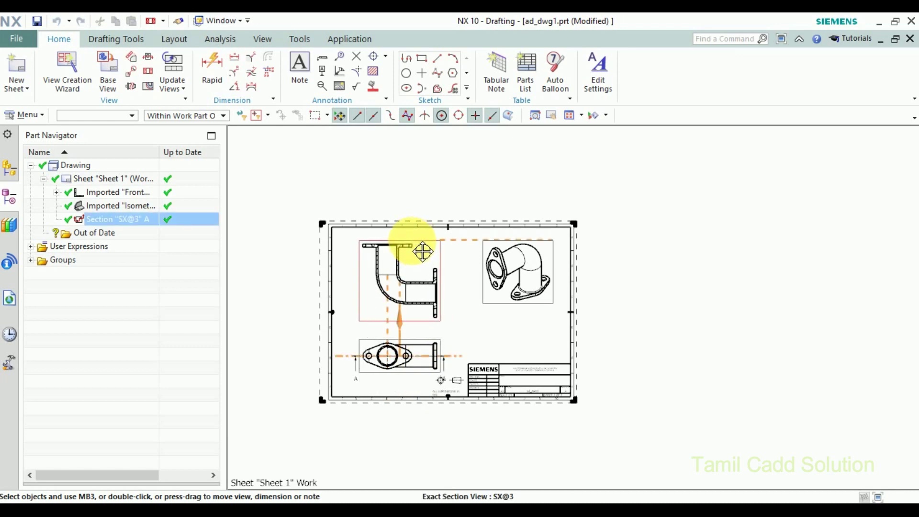
- Pan and zoom around the sheet, then fit the whole sheet in view
scroll(459, 301, up, 2)
scroll(484, 308, up, 3)
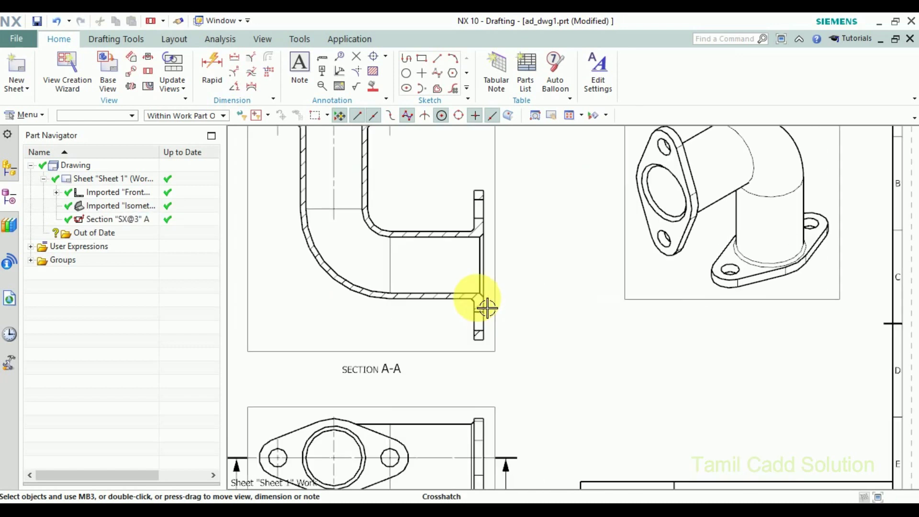
scroll(476, 298, down, 1)
shift+middle_drag(503, 328, 506, 328)
scroll(496, 344, down, 1)
scroll(475, 338, down, 1)
scroll(528, 336, up, 3)
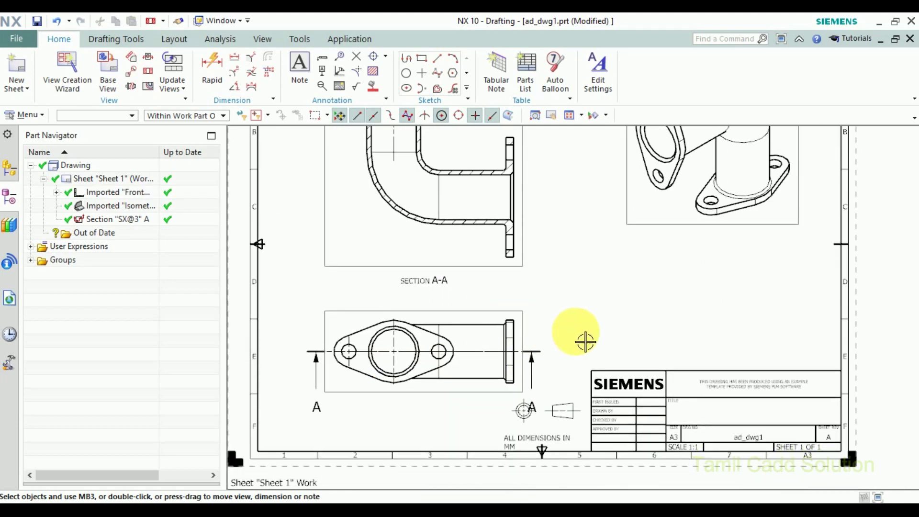
shift+middle_drag(584, 338, 455, 294)
click(455, 273)
key(Escape)
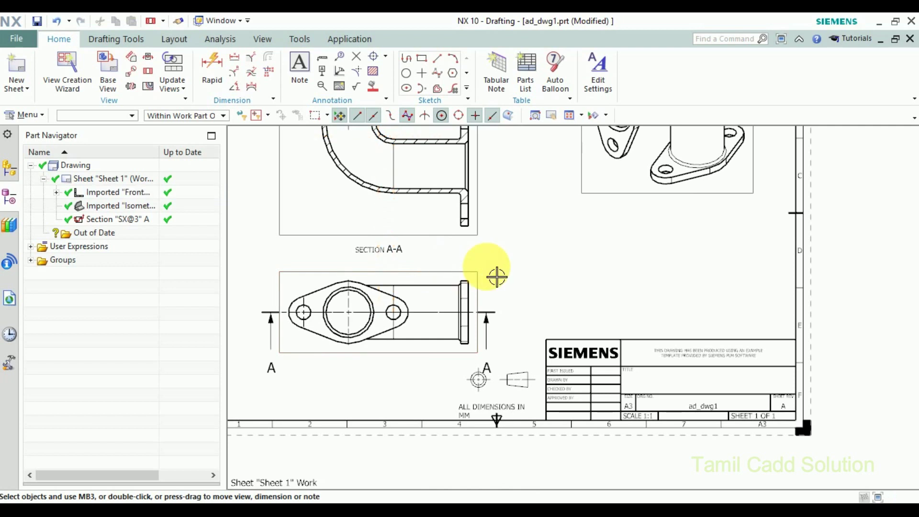
key(ctrl+f)
- Nudge section A-A down and the front view up beneath it, then zoom in to check
click(440, 191)
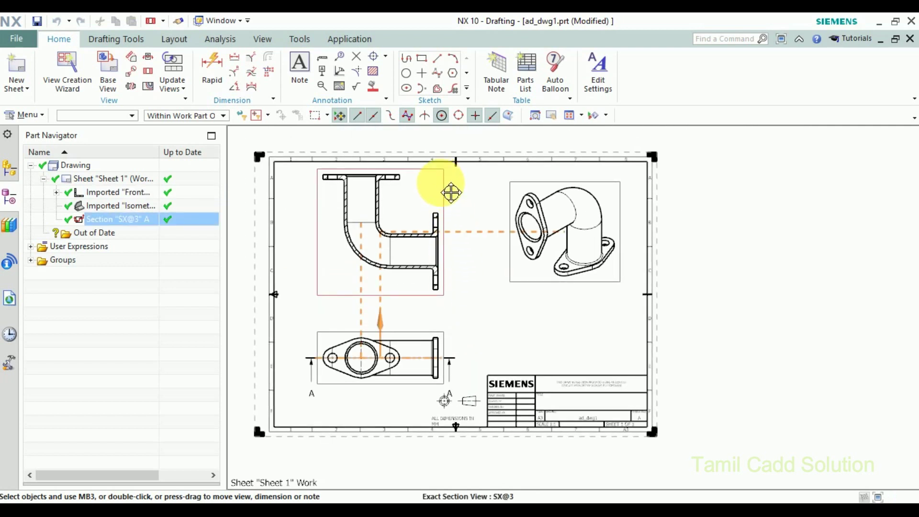
drag(451, 192, 452, 200)
drag(421, 338, 428, 330)
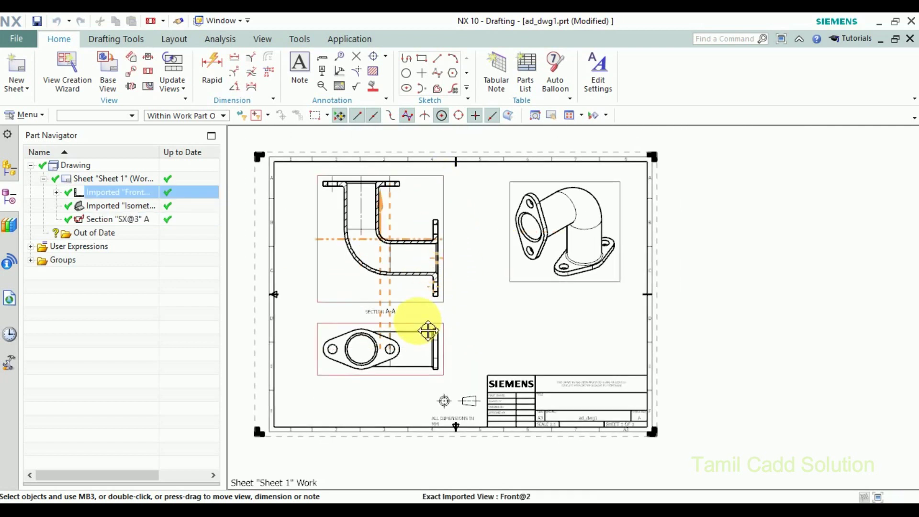
key(Escape)
scroll(544, 334, up, 1)
scroll(493, 341, up, 2)
mouse_move(493, 340)
shift+middle_down()
mouse_move(666, 378)
mouse_move(529, 369)
shift+middle_up()
scroll(677, 345, down, 1)
scroll(734, 386, up, 1)
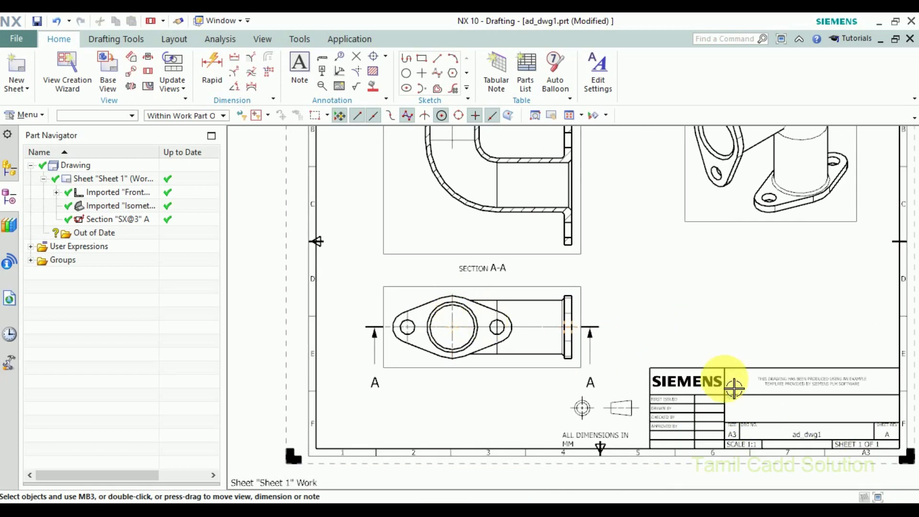
scroll(407, 318, up, 2)
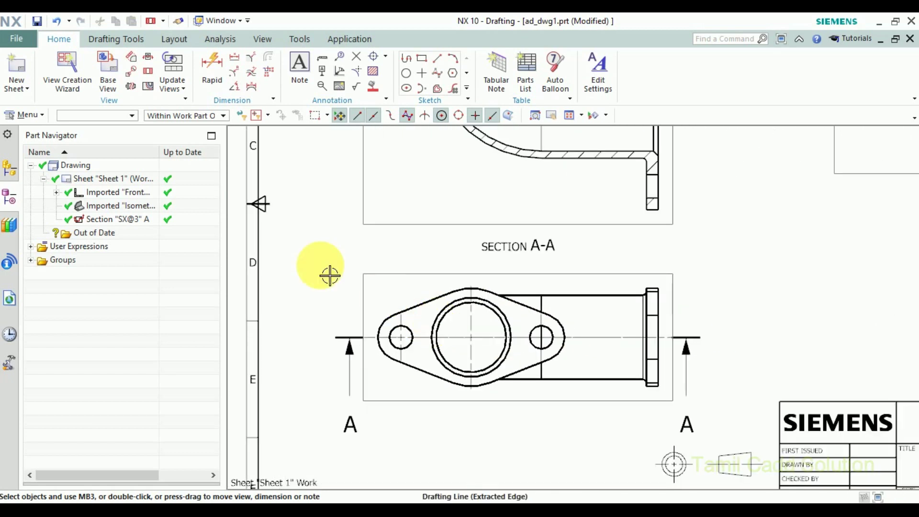
- Try a rapid dimension on the front view, then cancel it
click(209, 77)
scroll(453, 330, up, 1)
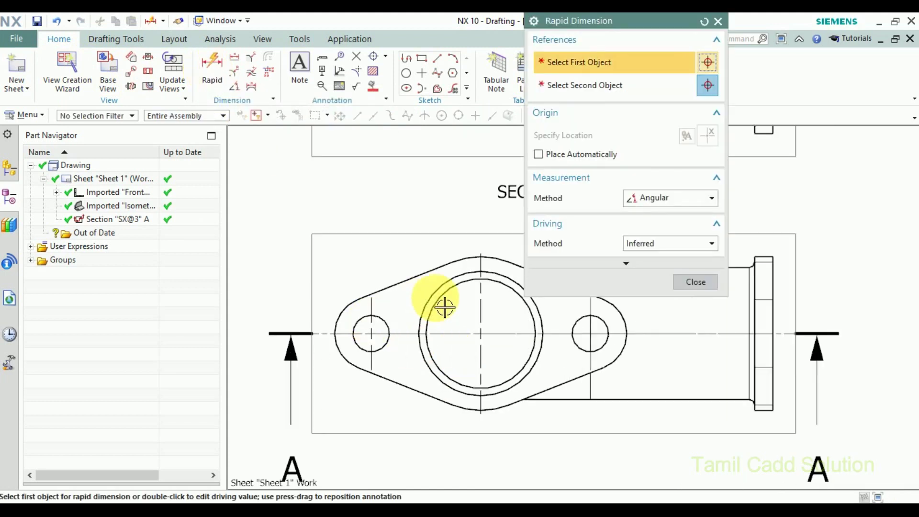
click(445, 307)
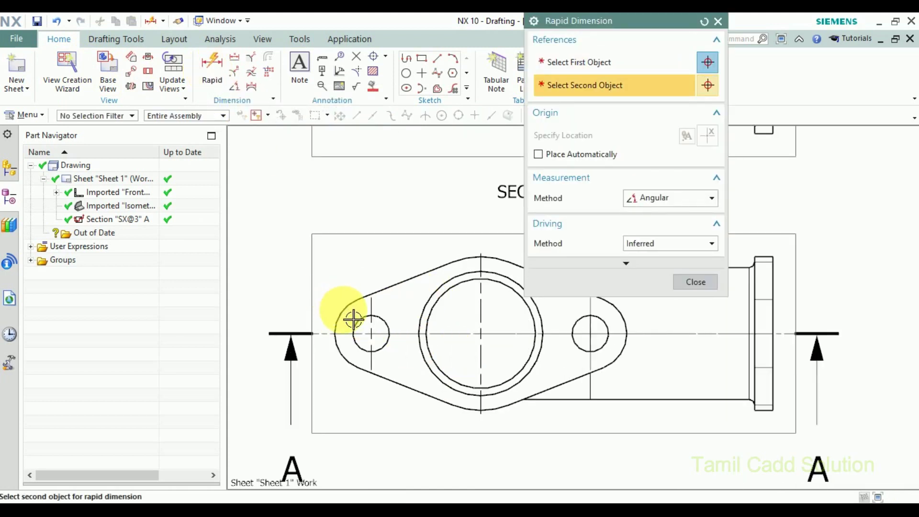
scroll(353, 319, up, 1)
scroll(359, 316, up, 1)
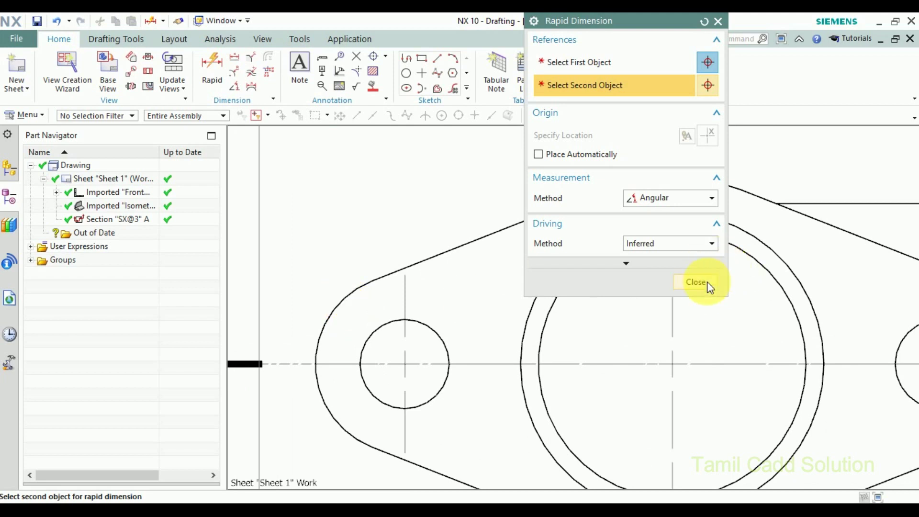
click(695, 282)
scroll(534, 304, down, 2)
scroll(533, 304, down, 1)
click(376, 148)
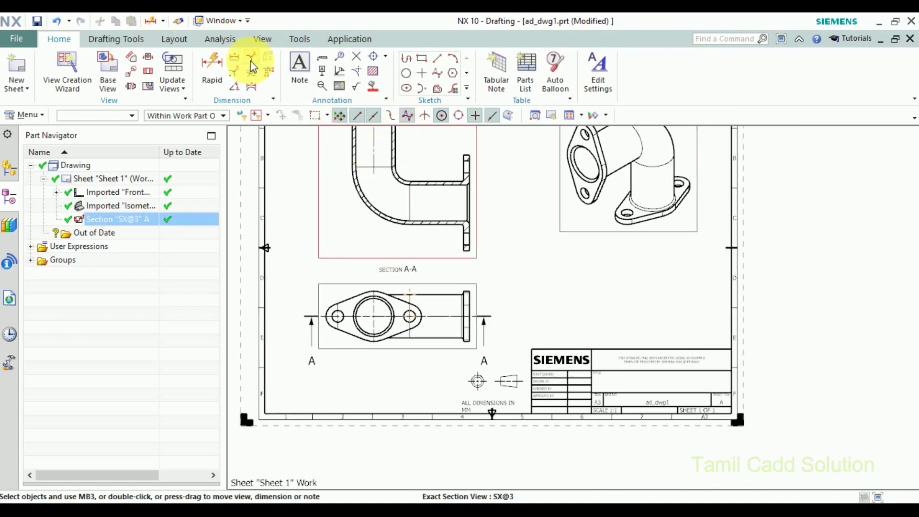
- Add diameter dimensions Ø40 on the left lug's outer arc and Ø20 on its small hole
click(234, 72)
scroll(353, 335, up, 4)
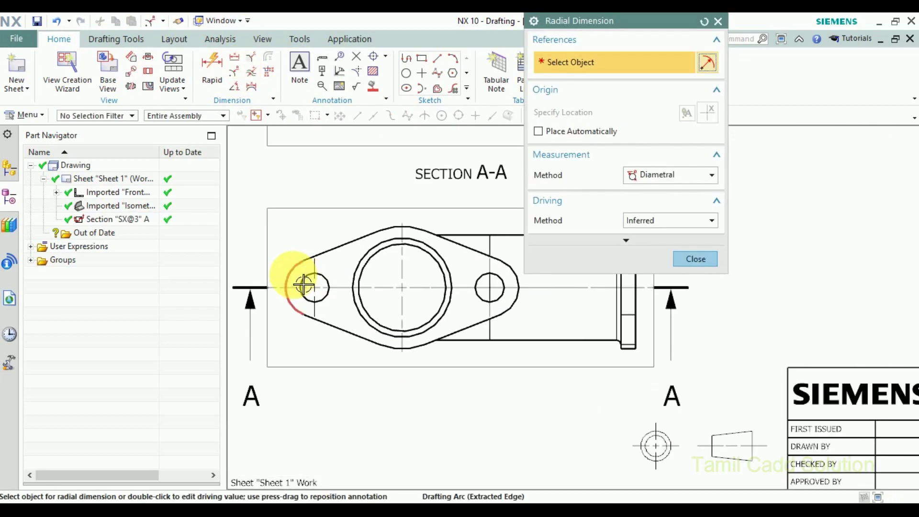
click(303, 285)
click(259, 242)
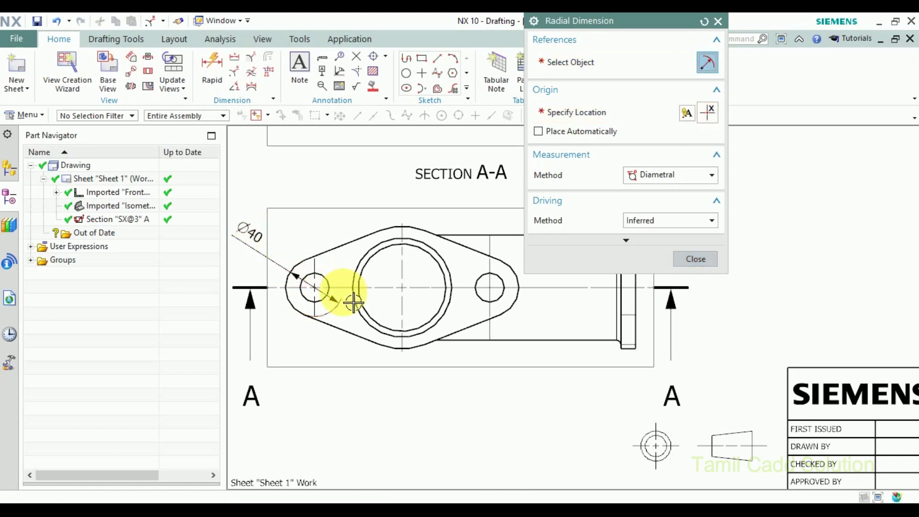
click(327, 276)
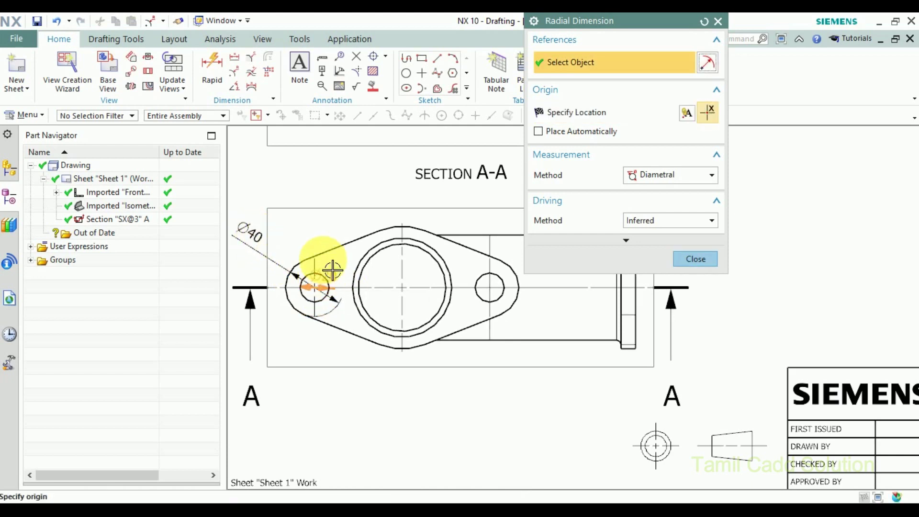
click(306, 239)
middle_click(265, 257)
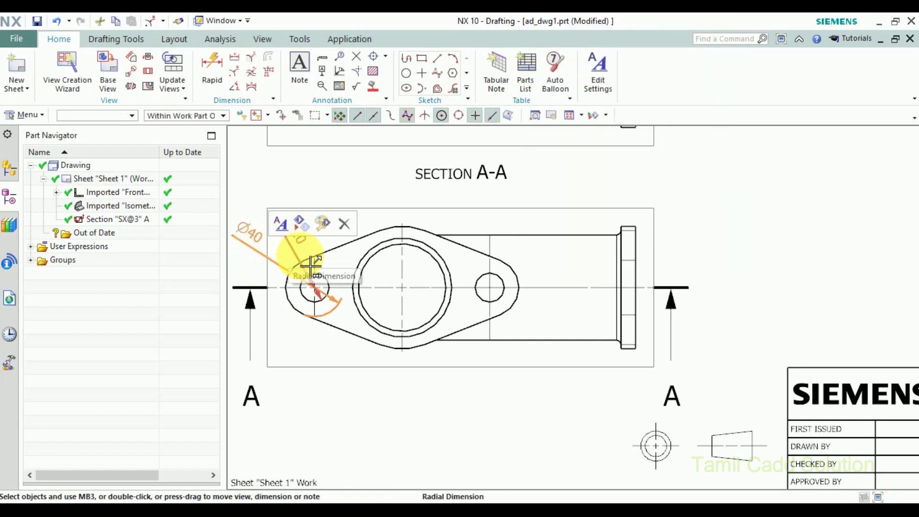
scroll(310, 266, up, 2)
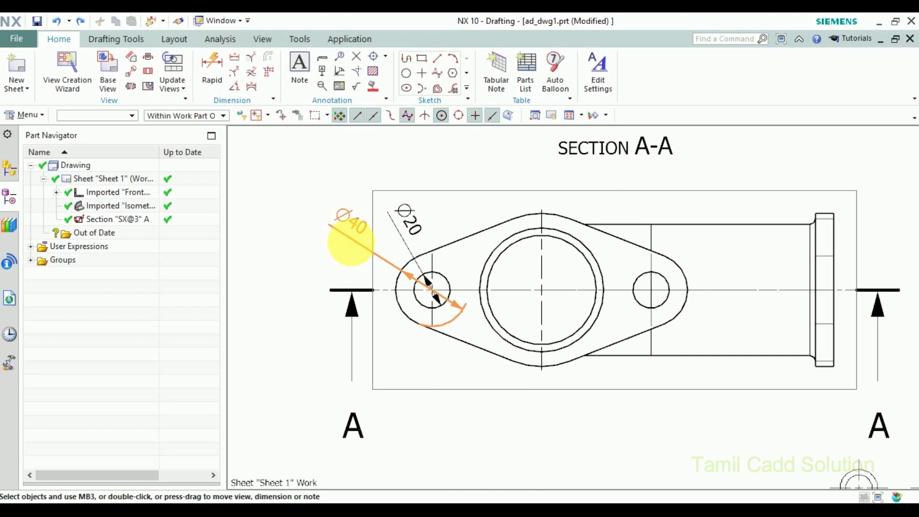
double_click(351, 242)
- Change the Ø40 dimension into a folded R20 radius with an offset centre and fold point
click(268, 254)
click(268, 271)
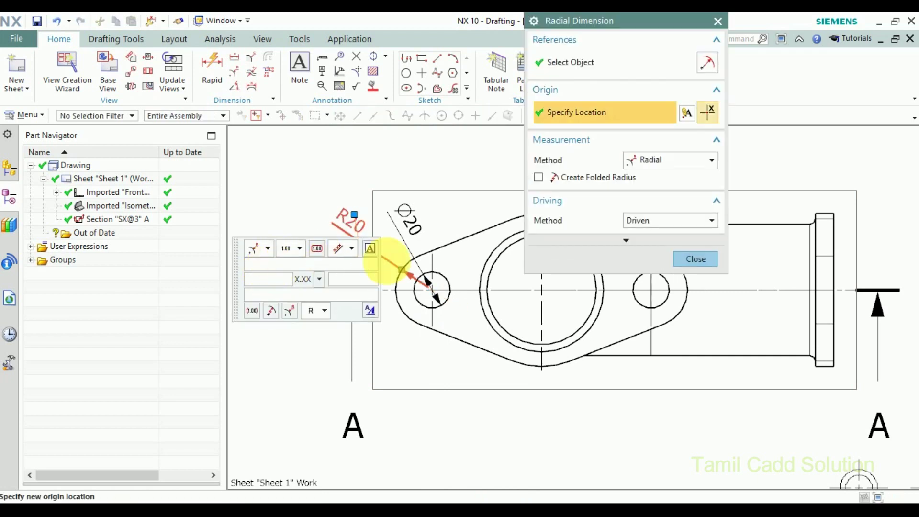
mouse_move(243, 269)
mouse_down()
mouse_move(469, 357)
mouse_move(239, 347)
mouse_up()
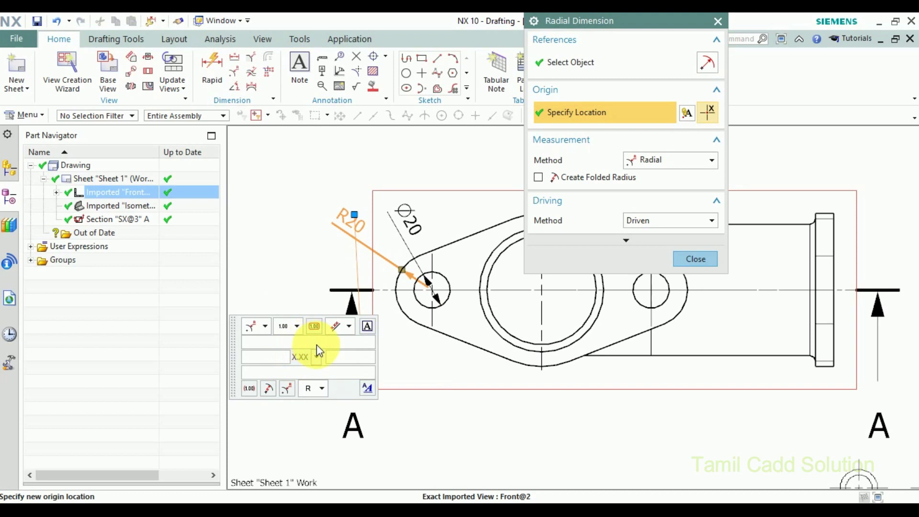
click(272, 388)
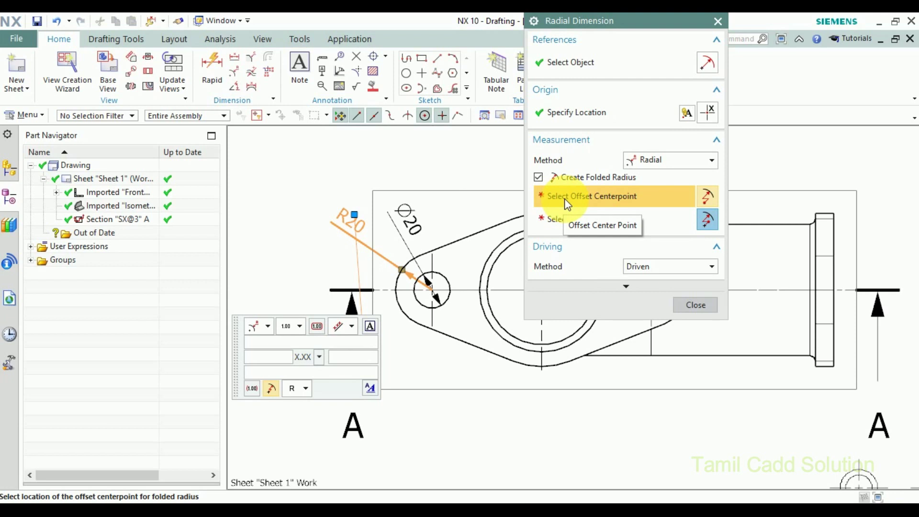
click(439, 297)
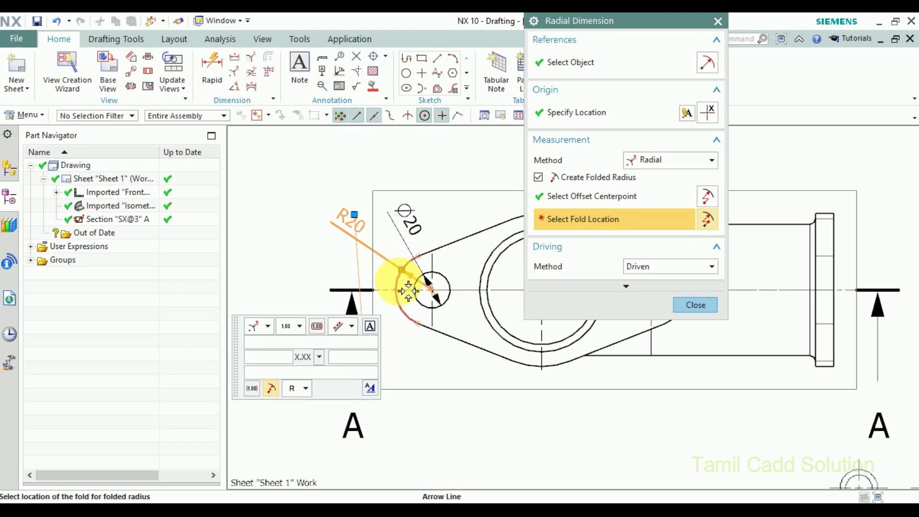
click(403, 270)
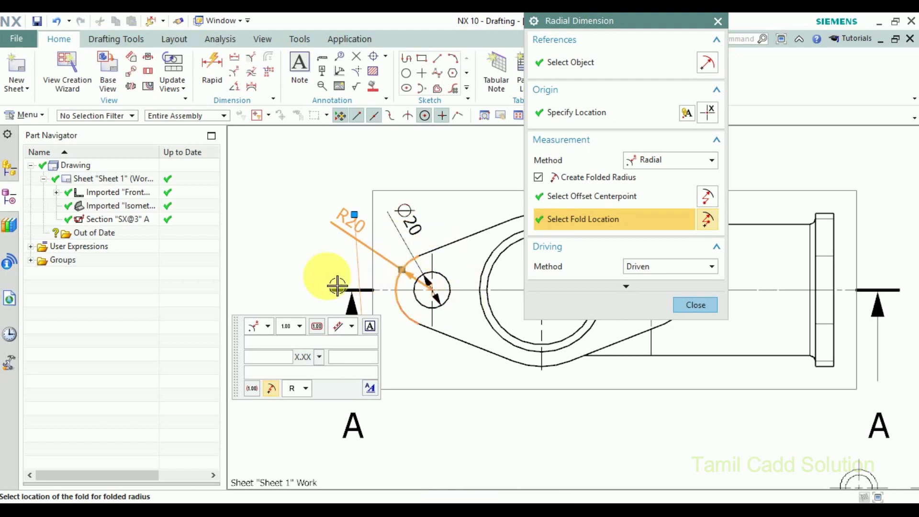
click(690, 310)
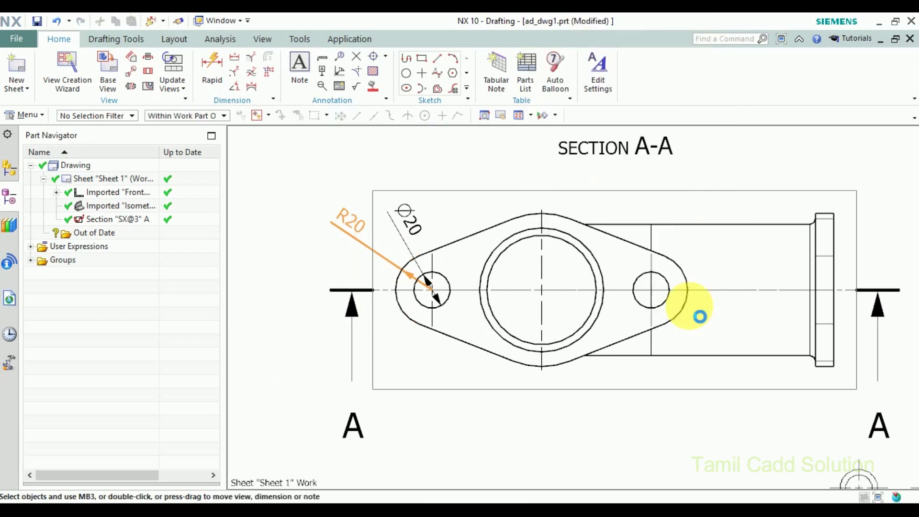
- Move the R20 dimension down and to the left, re-centring the flange view
scroll(392, 270, up, 2)
drag(332, 200, 342, 243)
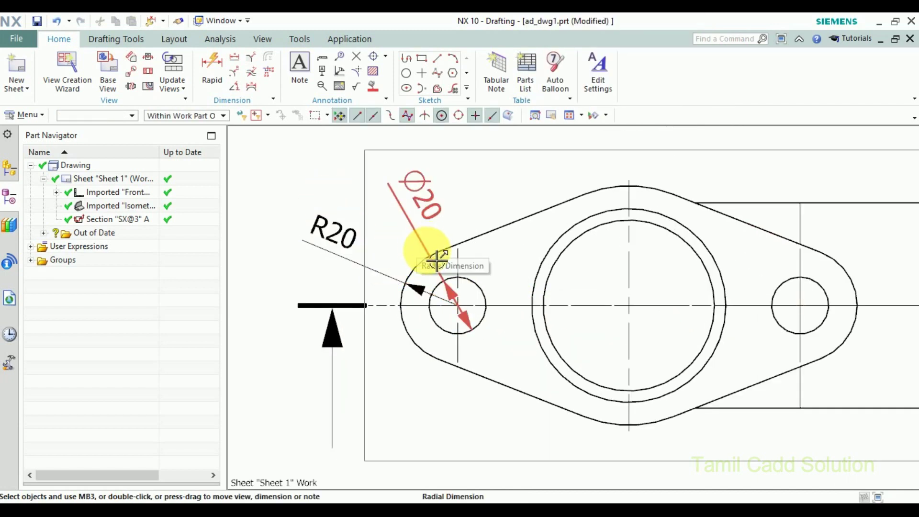
mouse_move(447, 262)
shift+middle_down()
mouse_move(365, 261)
mouse_move(484, 296)
shift+middle_up()
scroll(379, 277, down, 2)
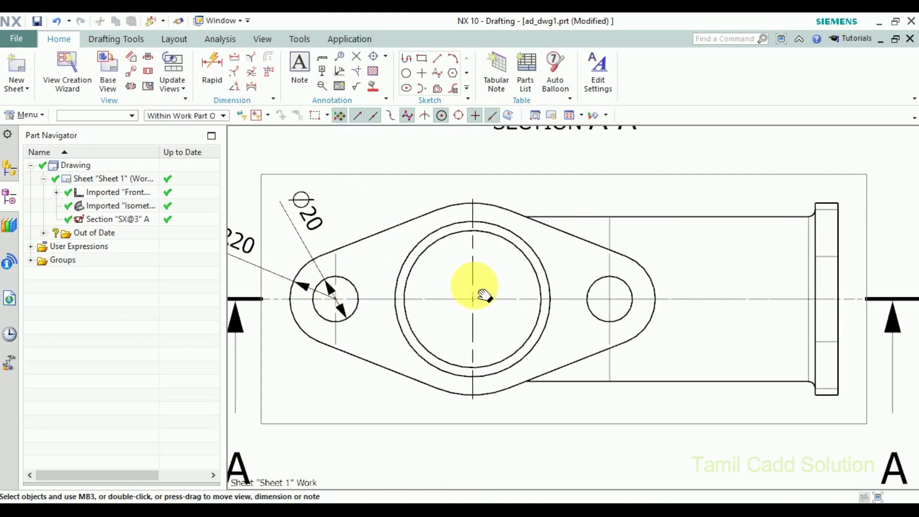
- Add a Ø84 diameter dimension across the large central circle
click(251, 87)
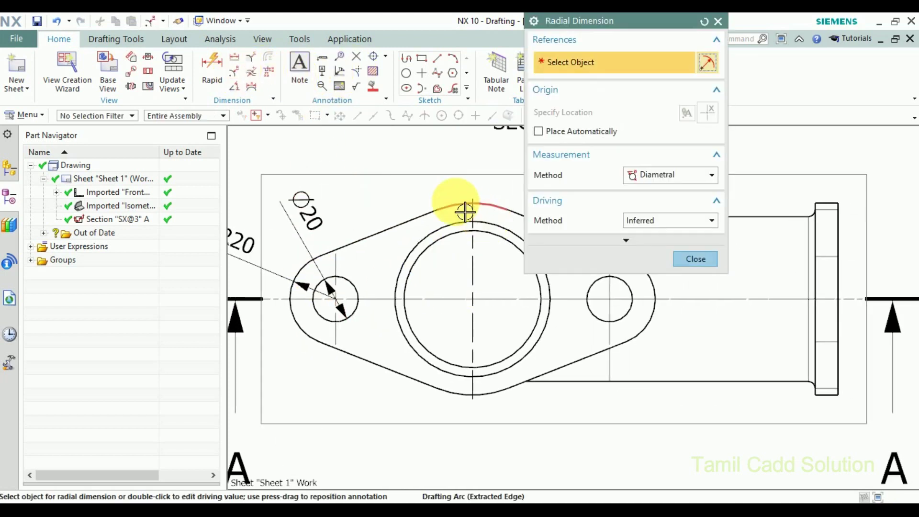
click(467, 207)
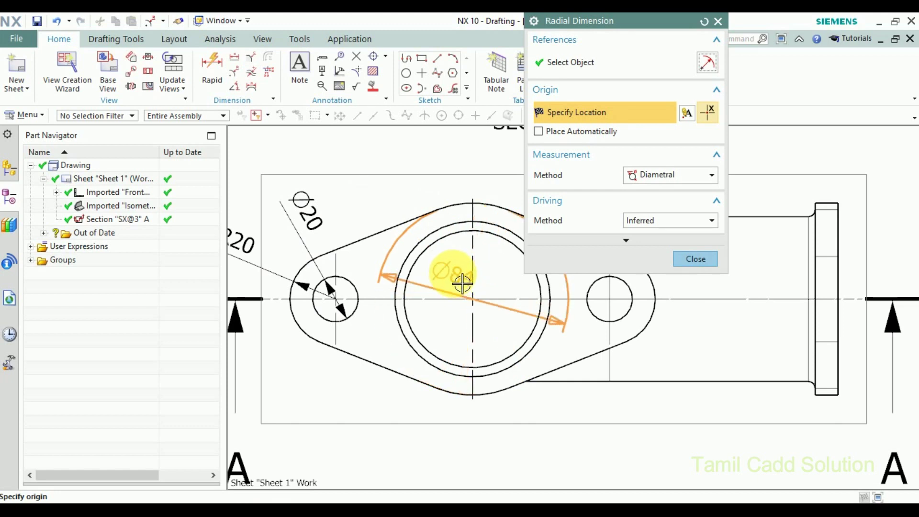
click(460, 279)
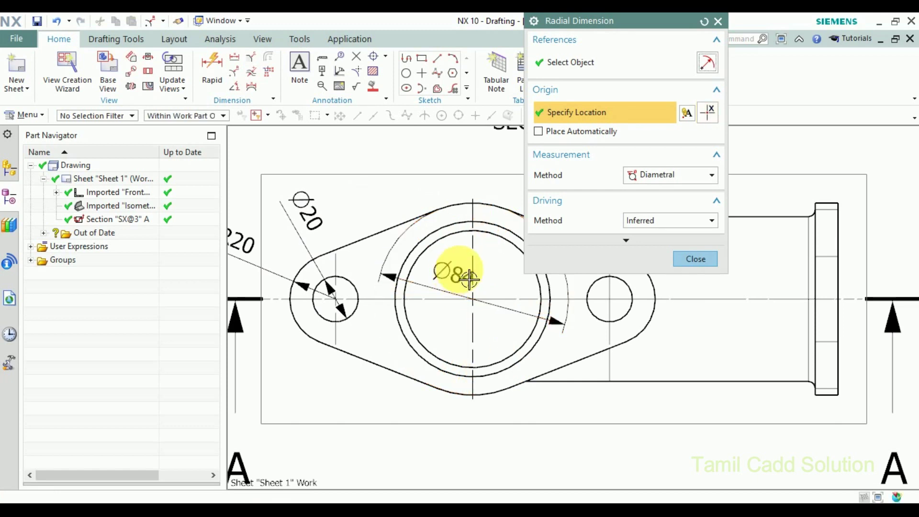
click(705, 262)
scroll(558, 353, down, 3)
scroll(616, 361, up, 1)
scroll(574, 338, up, 2)
scroll(563, 359, up, 2)
scroll(537, 329, down, 1)
scroll(529, 329, down, 1)
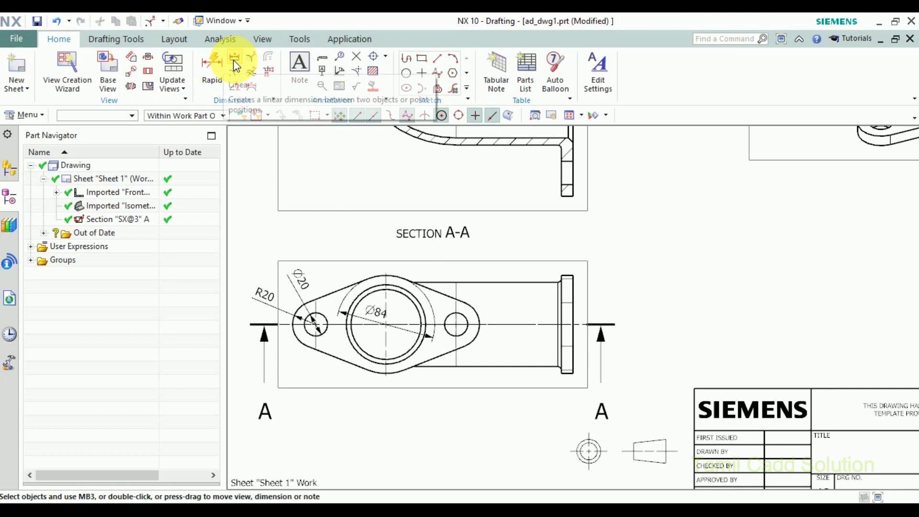
- Dimension the pipe's Ø72 outer diameter in the lower view, with its text on the centerline
scroll(234, 73, down, 1)
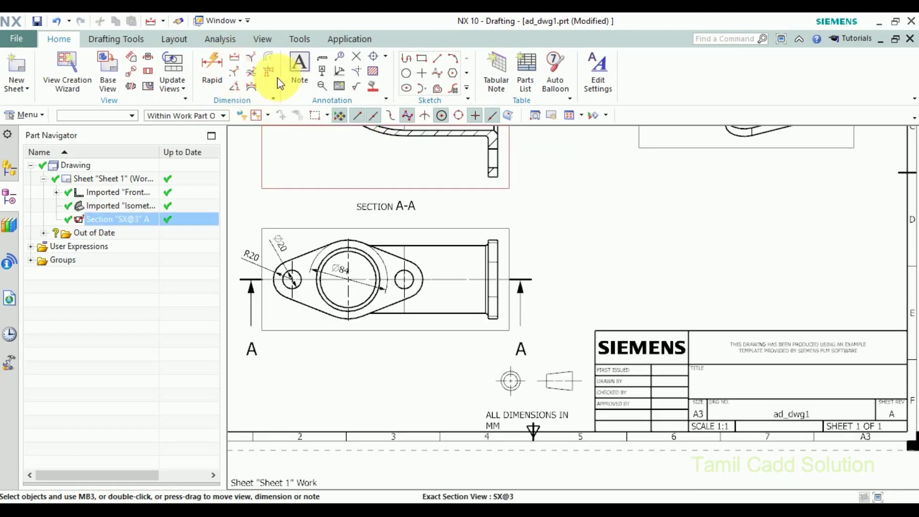
click(230, 59)
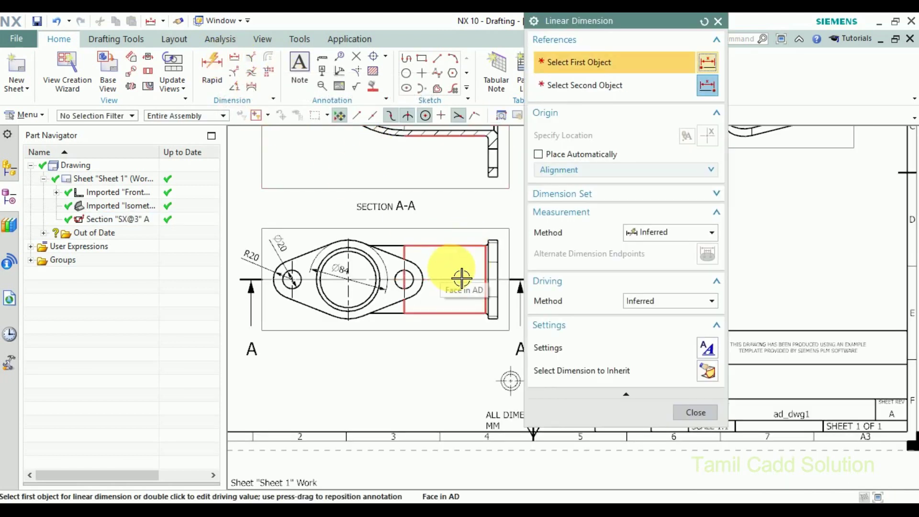
scroll(431, 271, up, 1)
scroll(443, 275, down, 1)
scroll(417, 269, up, 1)
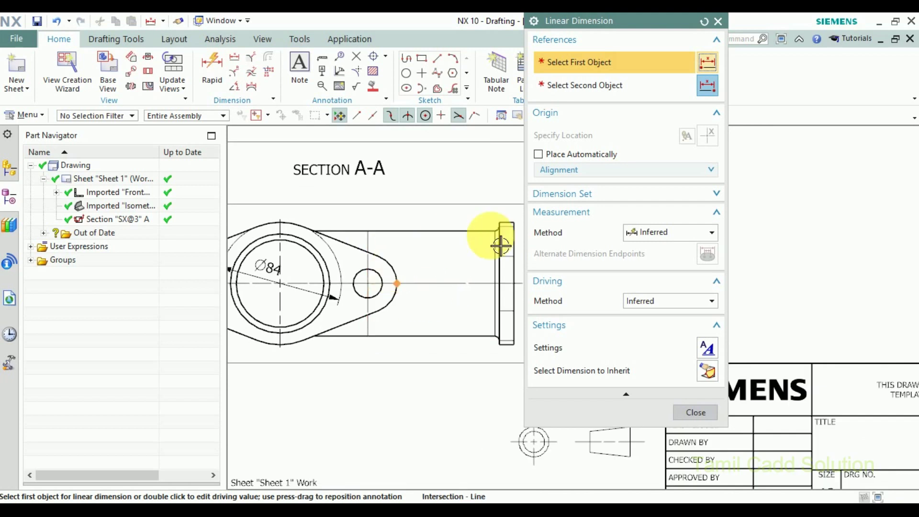
click(439, 274)
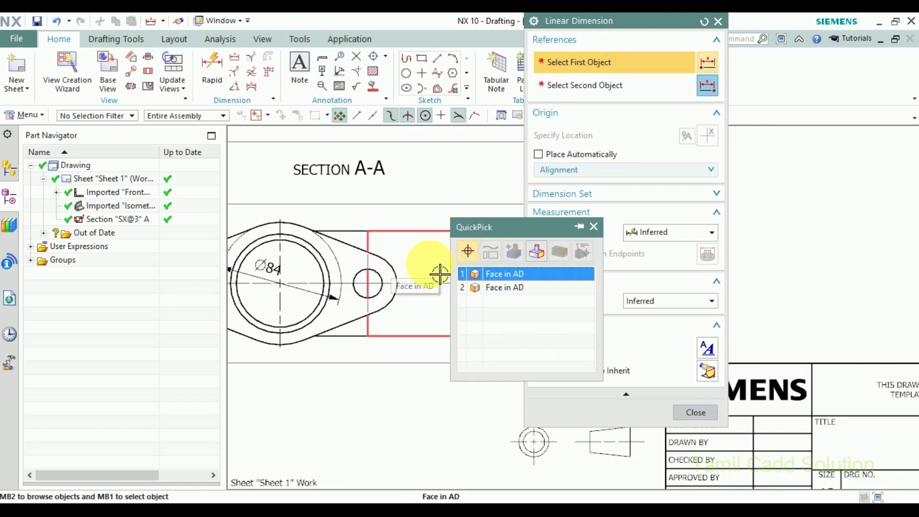
click(495, 278)
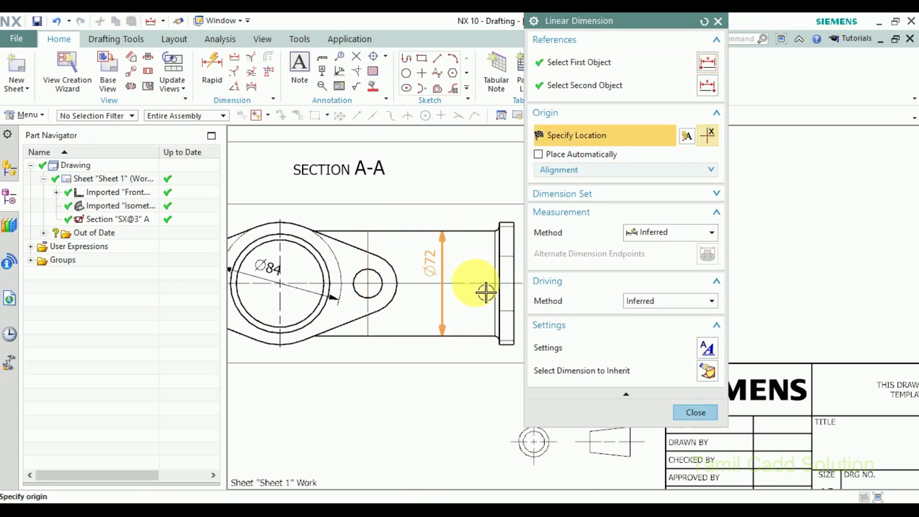
click(456, 291)
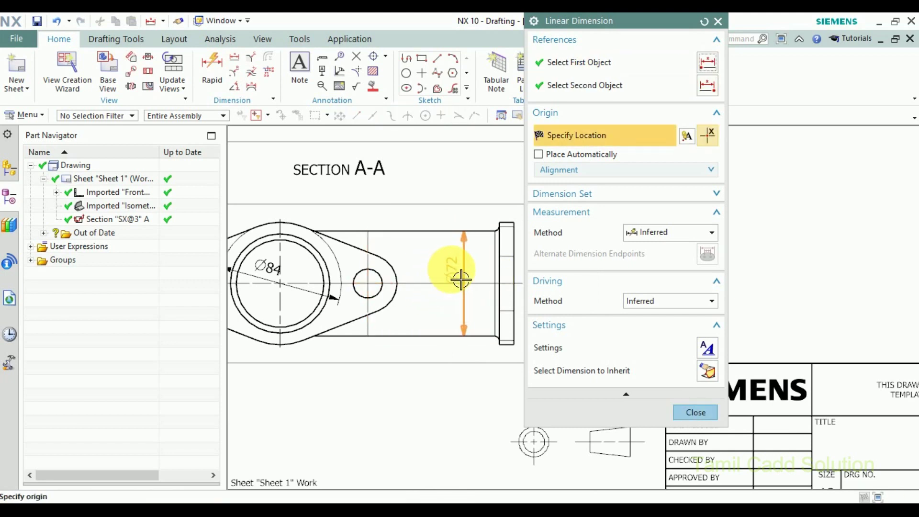
click(439, 266)
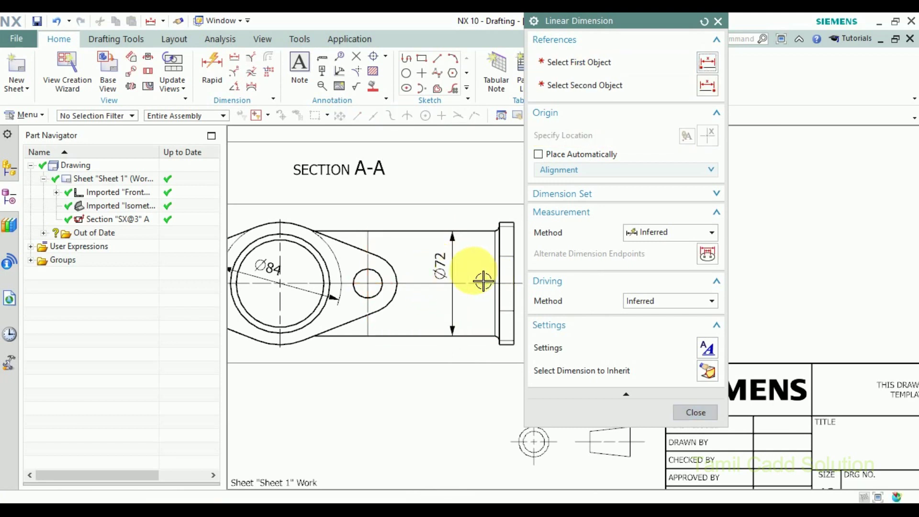
click(696, 413)
scroll(509, 282, up, 3)
drag(378, 252, 364, 304)
- Dimension the 120 spacing between the top flange's hole centerlines in section A-A
scroll(484, 275, down, 3)
scroll(653, 308, up, 1)
scroll(554, 312, up, 1)
scroll(531, 245, down, 3)
scroll(531, 245, down, 1)
middle_drag(498, 242, 467, 369)
scroll(468, 369, up, 2)
scroll(421, 224, down, 2)
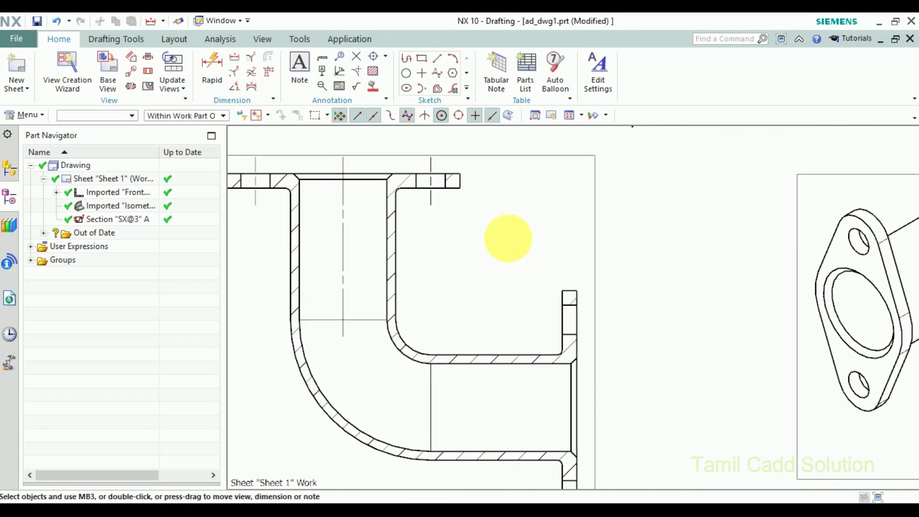
scroll(528, 250, down, 2)
click(234, 58)
scroll(376, 276, up, 3)
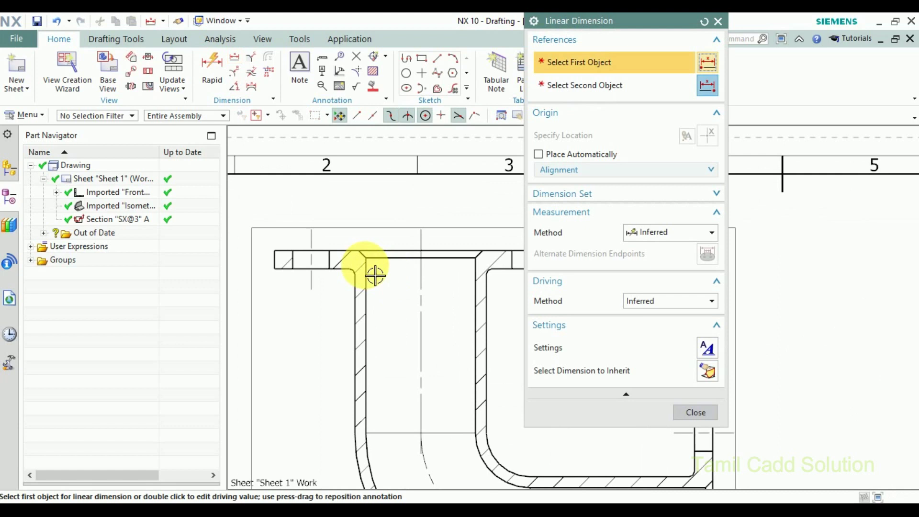
click(314, 249)
scroll(331, 273, down, 4)
scroll(432, 267, up, 3)
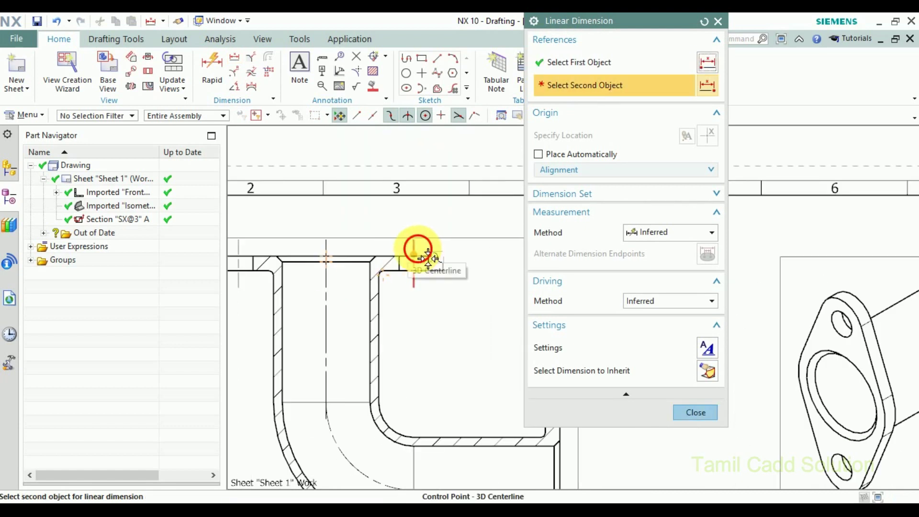
click(428, 259)
click(344, 232)
scroll(378, 261, down, 3)
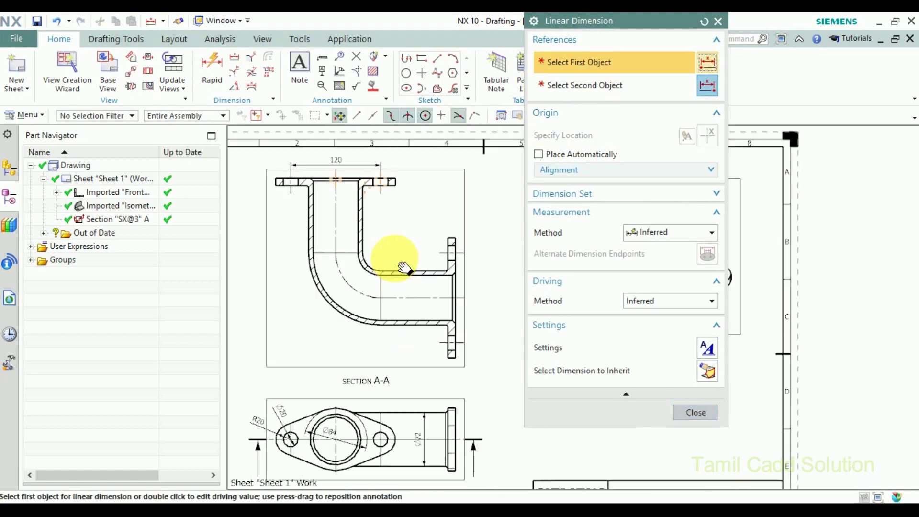
key(Escape)
scroll(397, 264, up, 2)
scroll(520, 369, down, 2)
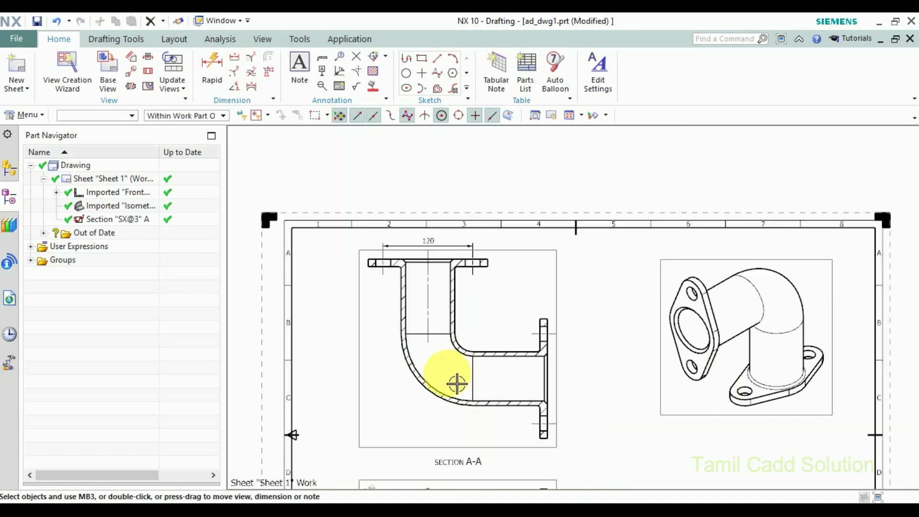
- Add a 3D centerline along the curved bend face of section A-A
shift+middle_drag(430, 357, 414, 247)
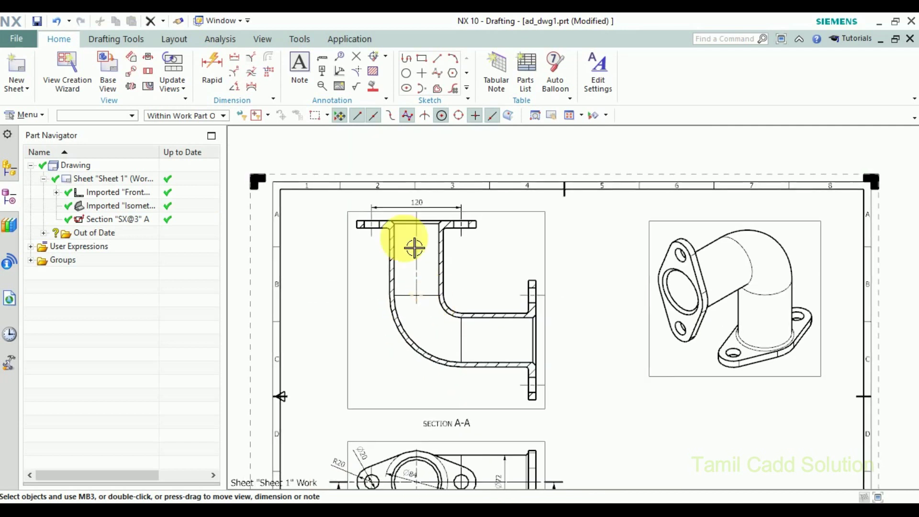
click(387, 57)
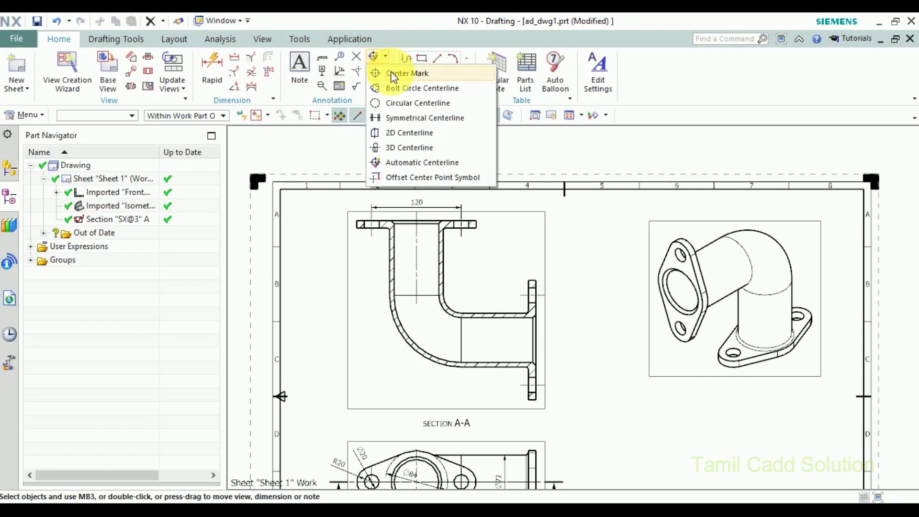
click(423, 150)
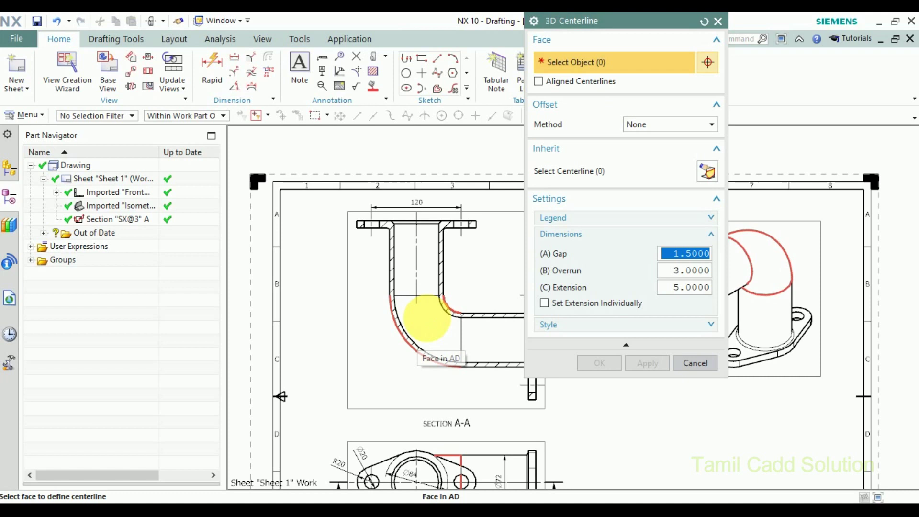
click(426, 318)
click(511, 323)
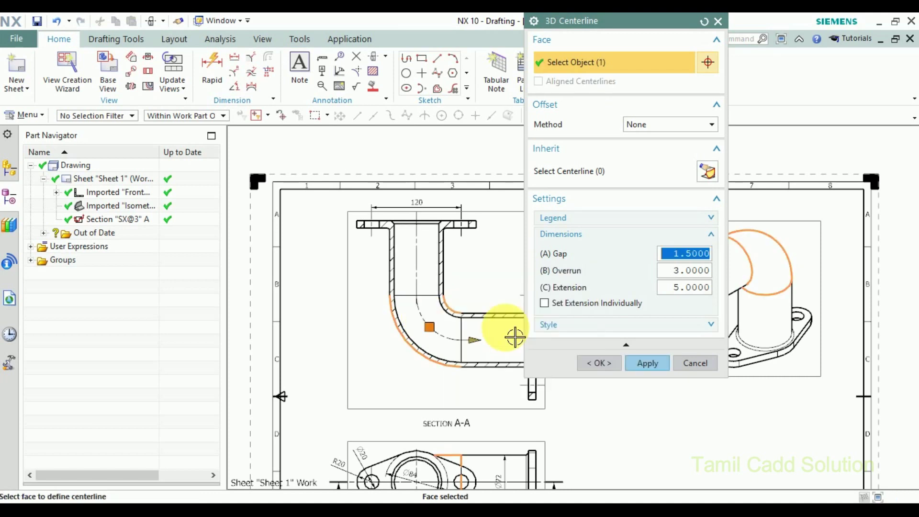
middle_drag(430, 328, 242, 316)
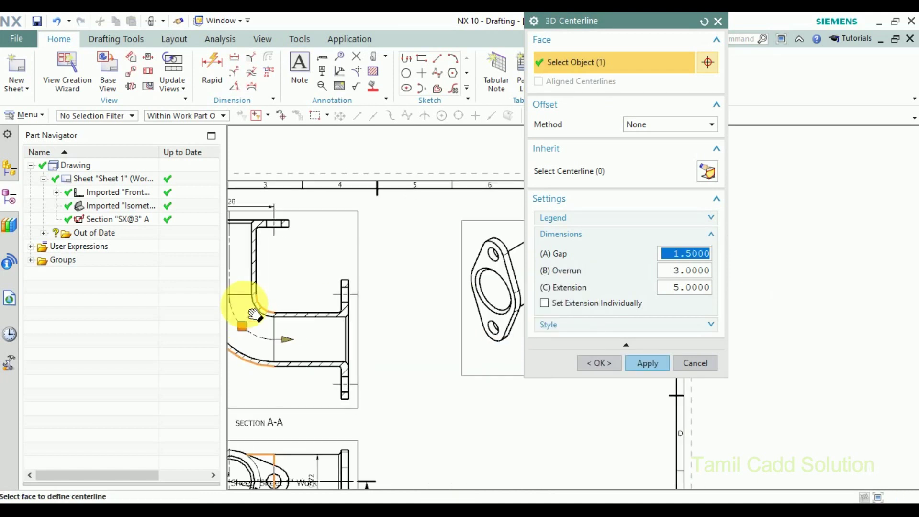
click(668, 370)
- Add a 3D centerline along the straight horizontal pipe leg
middle_drag(502, 353, 607, 335)
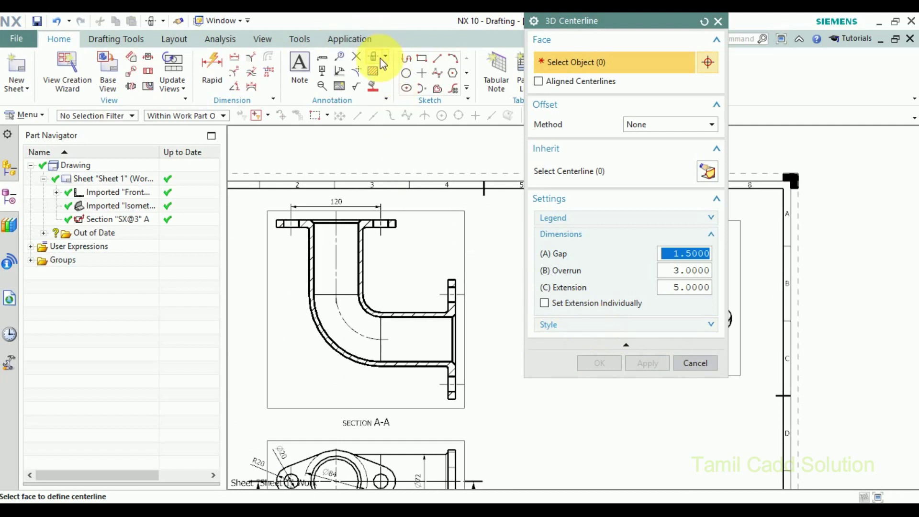
click(427, 344)
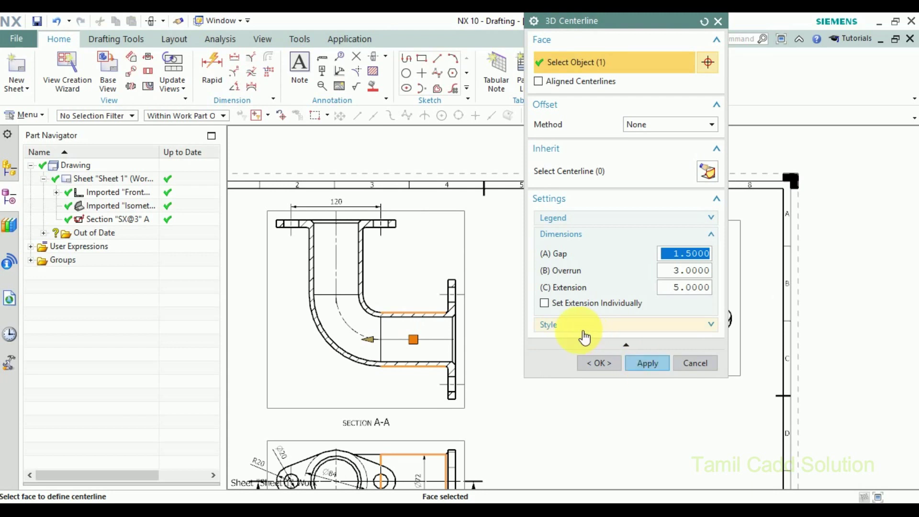
middle_click(468, 353)
scroll(417, 358, up, 1)
scroll(417, 358, up, 1)
scroll(411, 335, up, 1)
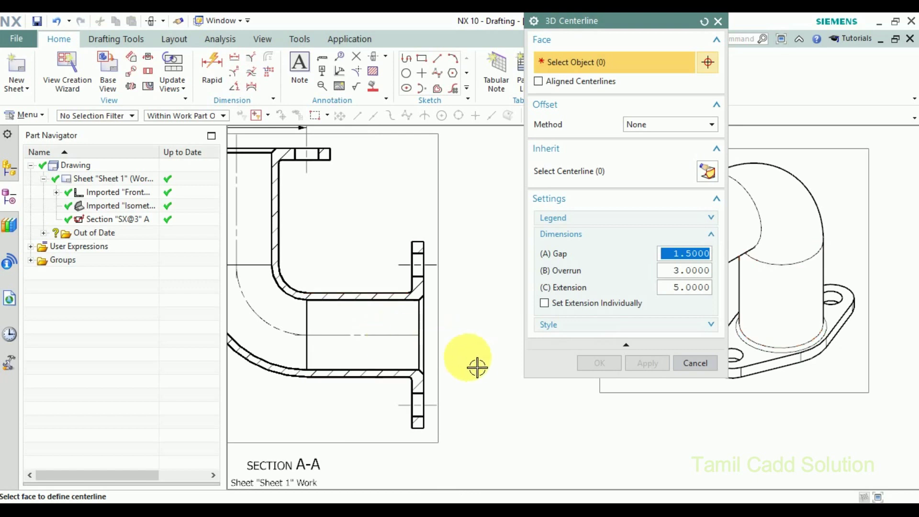
middle_click(461, 369)
scroll(431, 354, down, 2)
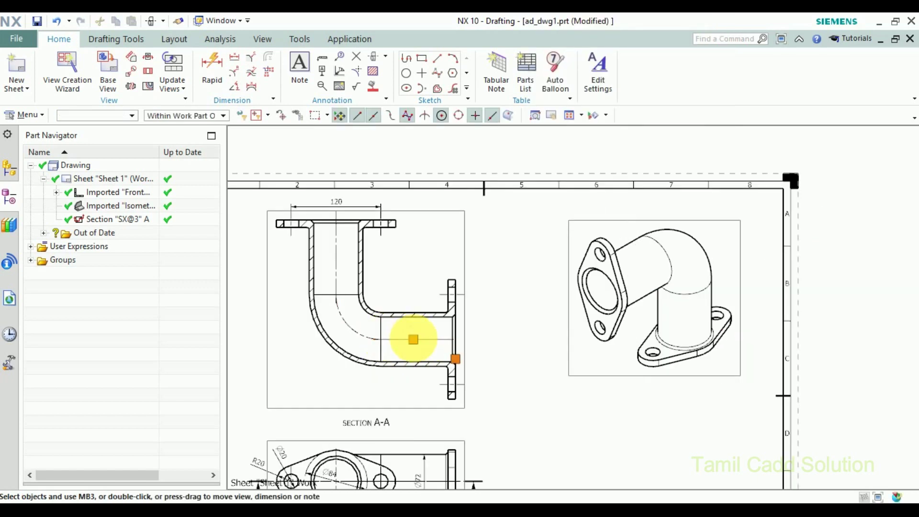
- Extend the horizontal-leg centerline's right end individually, 15 beyond the flange end
double_click(413, 339)
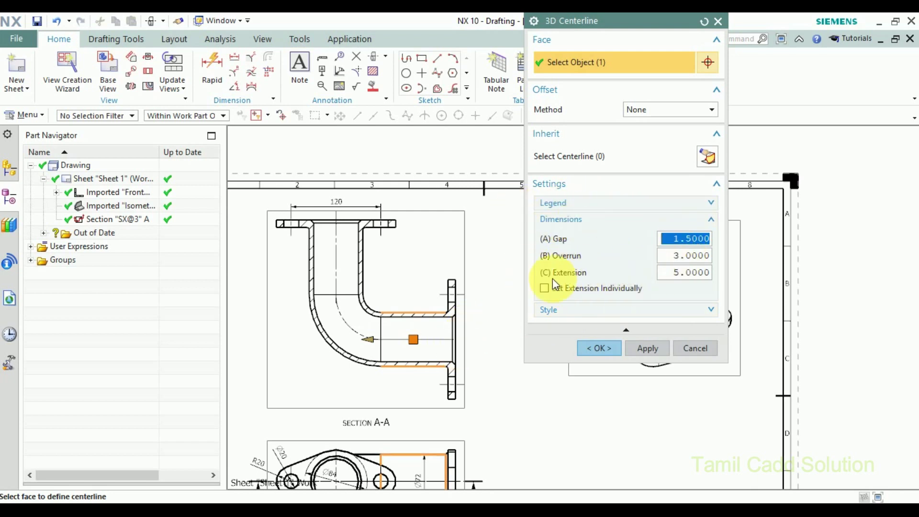
click(543, 288)
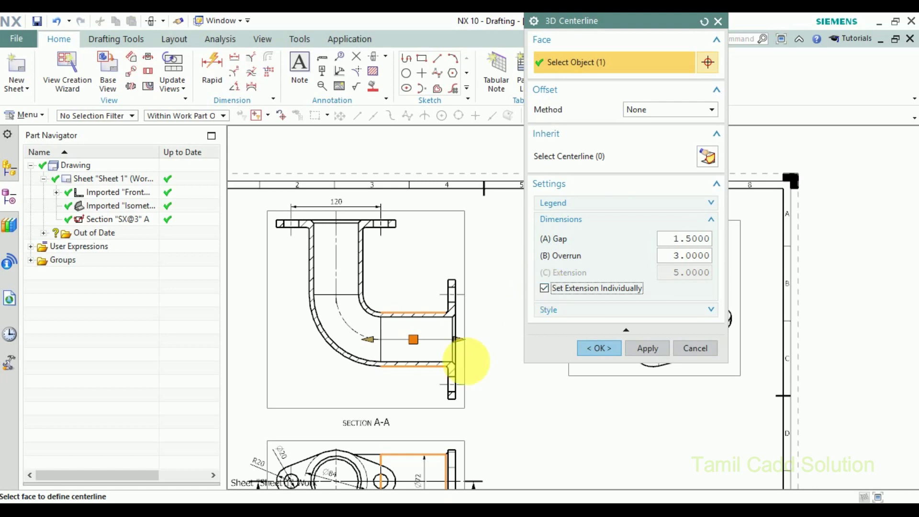
click(472, 351)
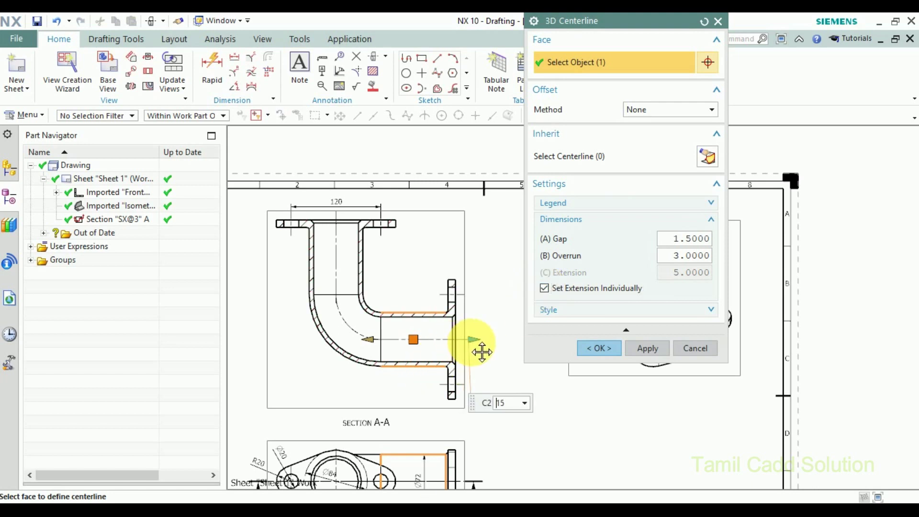
click(639, 355)
click(695, 348)
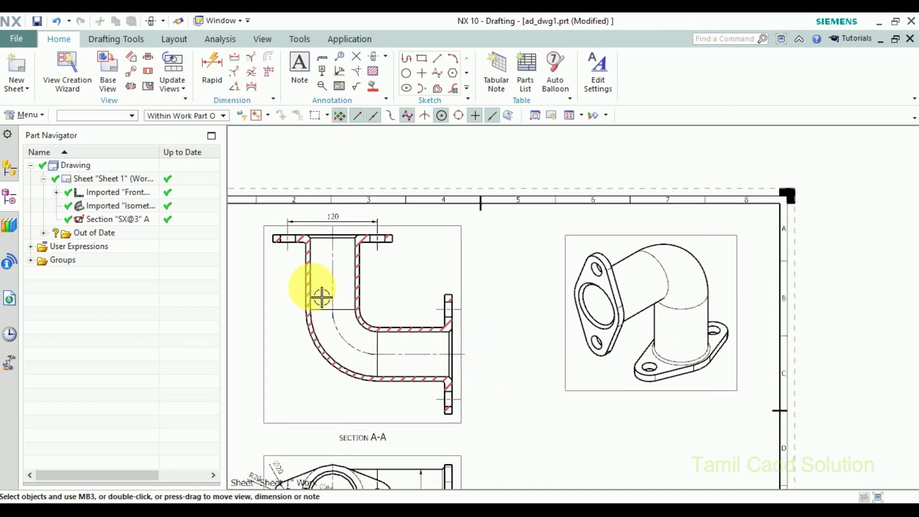
scroll(322, 298, up, 1)
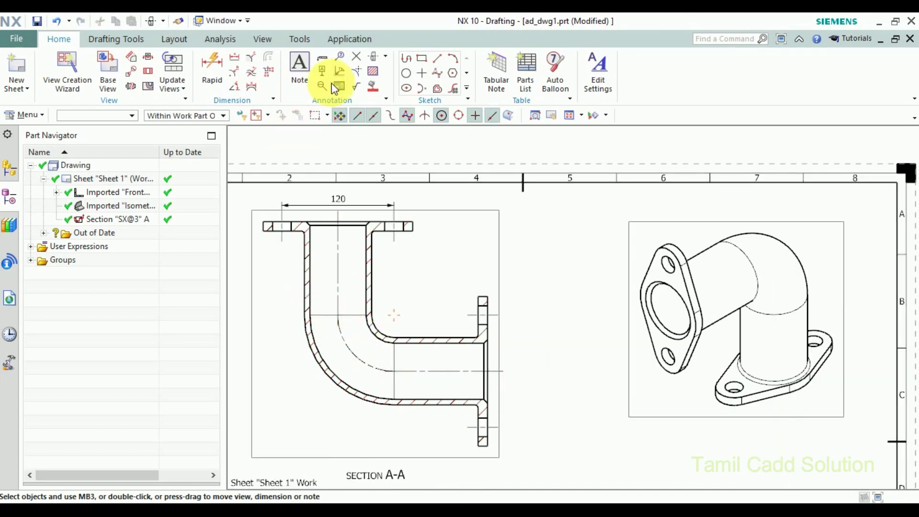
- Add an R60 radial dimension to the inner bend arc of section A-A
click(236, 74)
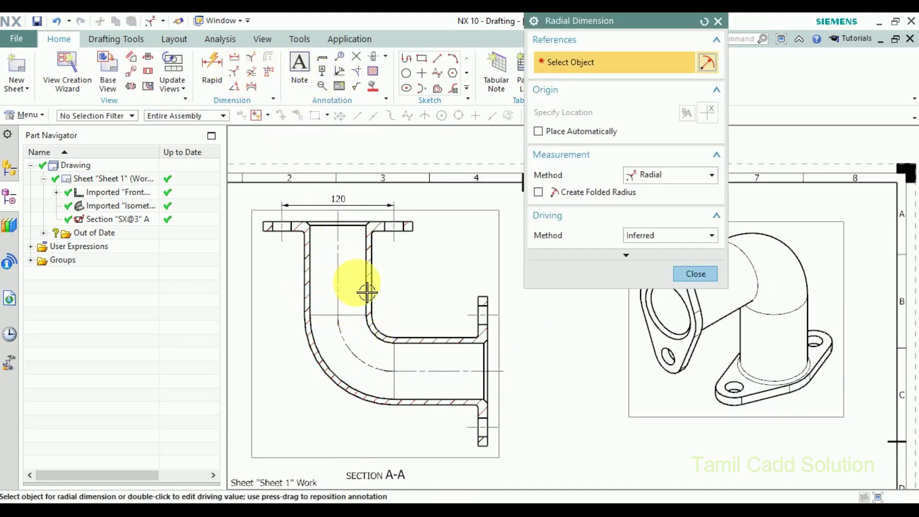
click(367, 372)
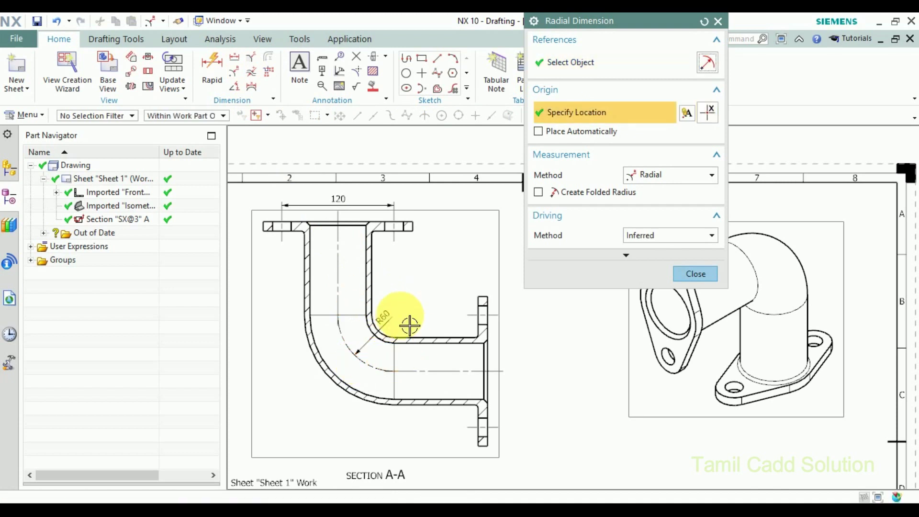
click(390, 327)
scroll(385, 316, up, 3)
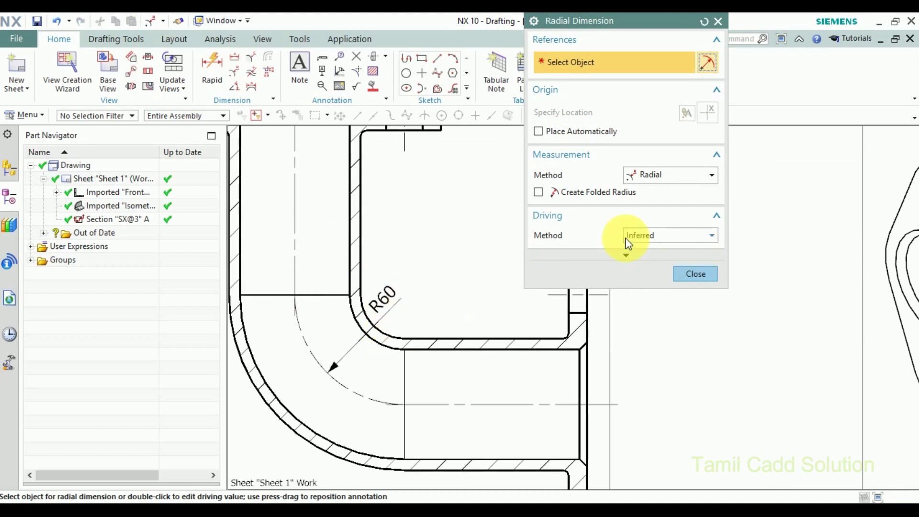
click(692, 276)
scroll(386, 352, down, 3)
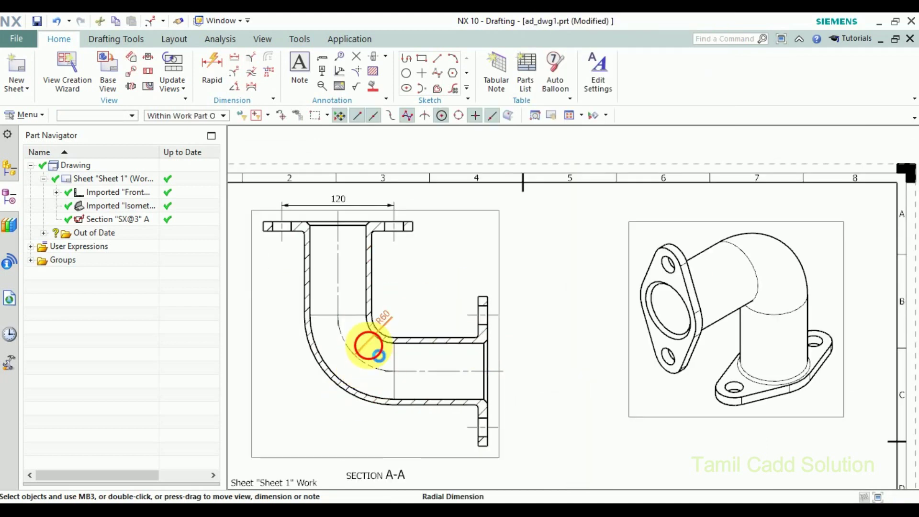
- Turn the R60 into a folded radius with an offset centre and jog point
double_click(378, 357)
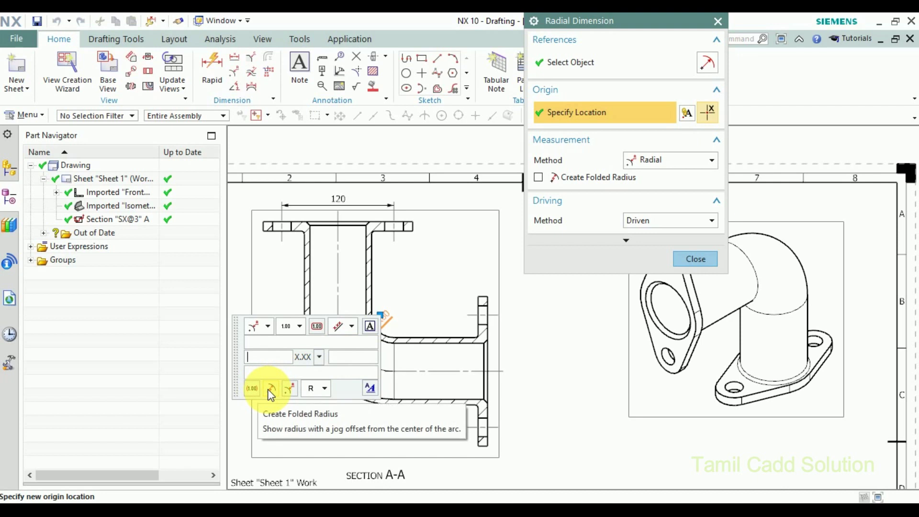
click(272, 391)
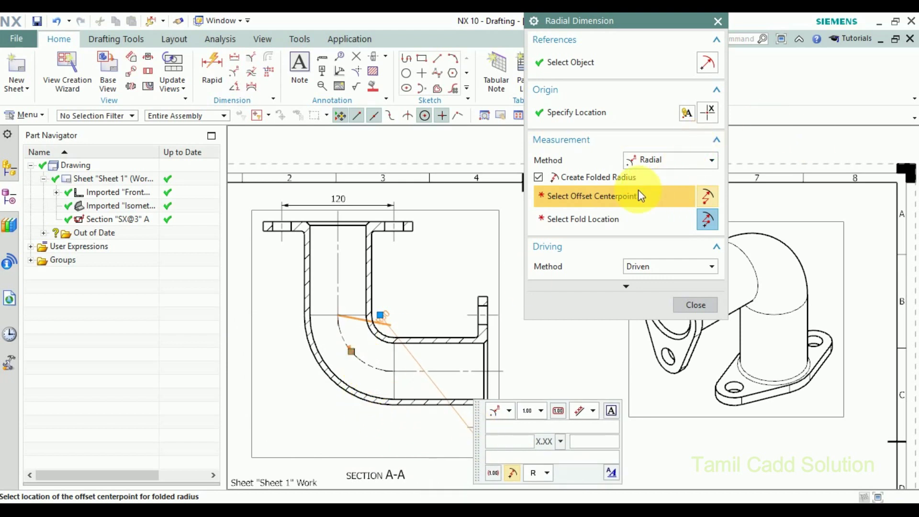
scroll(396, 328, up, 3)
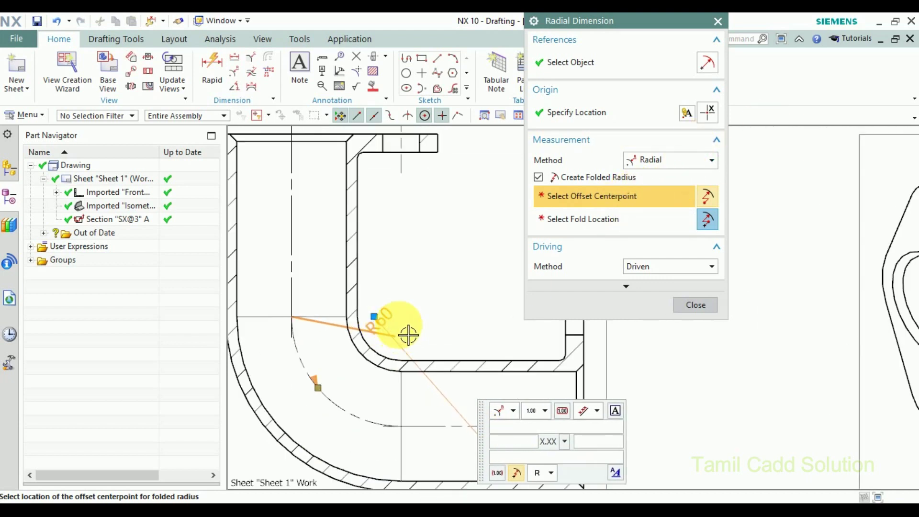
scroll(390, 363, up, 2)
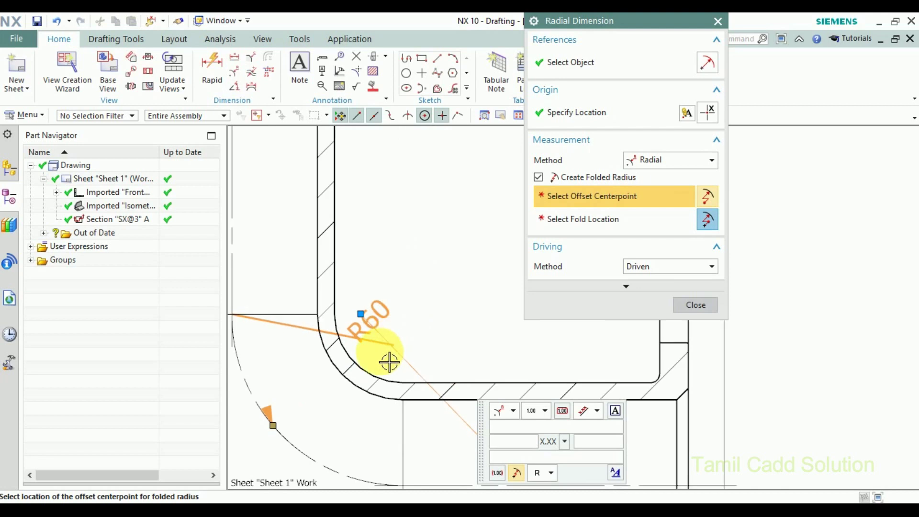
click(404, 314)
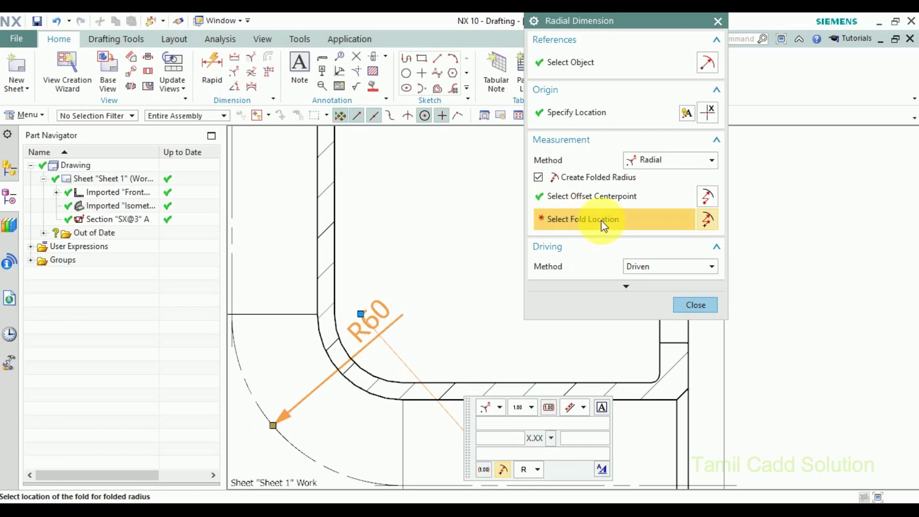
click(255, 397)
scroll(259, 395, down, 3)
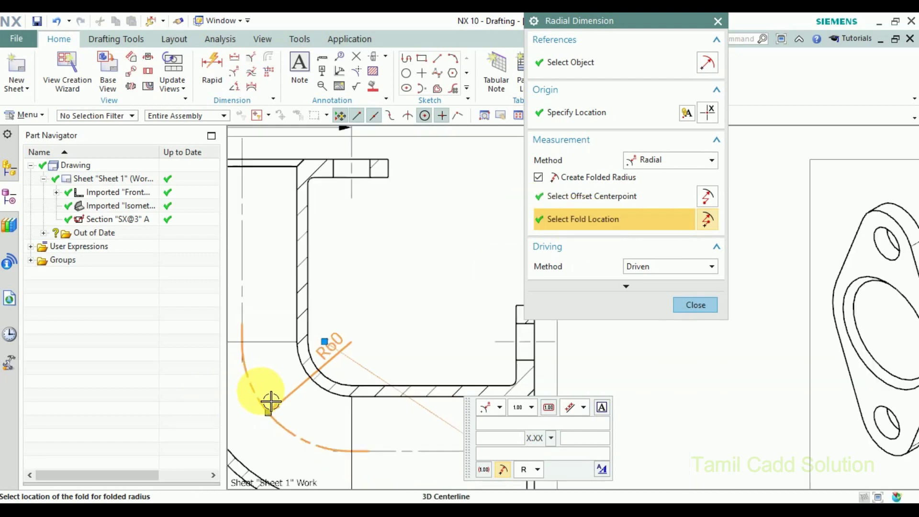
click(682, 304)
- Move the R60 label up along the bend, inside the curve
scroll(558, 267, up, 2)
scroll(519, 324, up, 2)
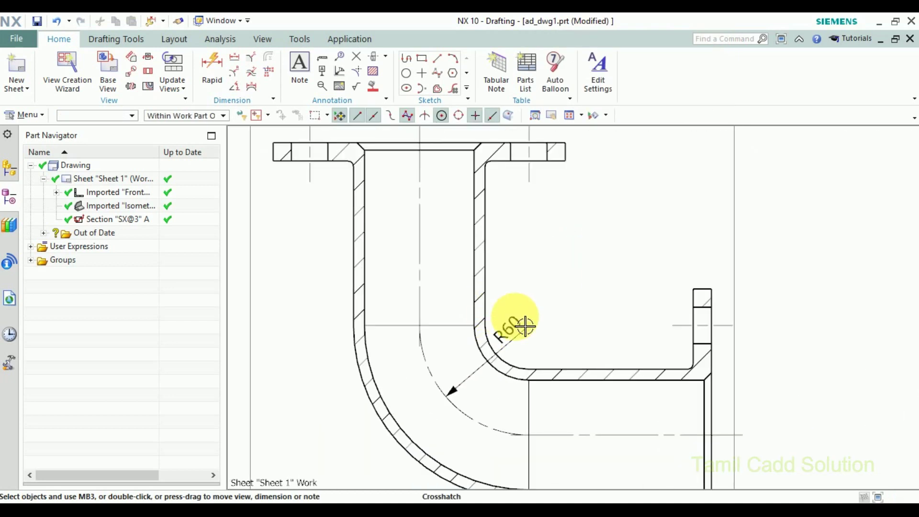
scroll(524, 308, up, 1)
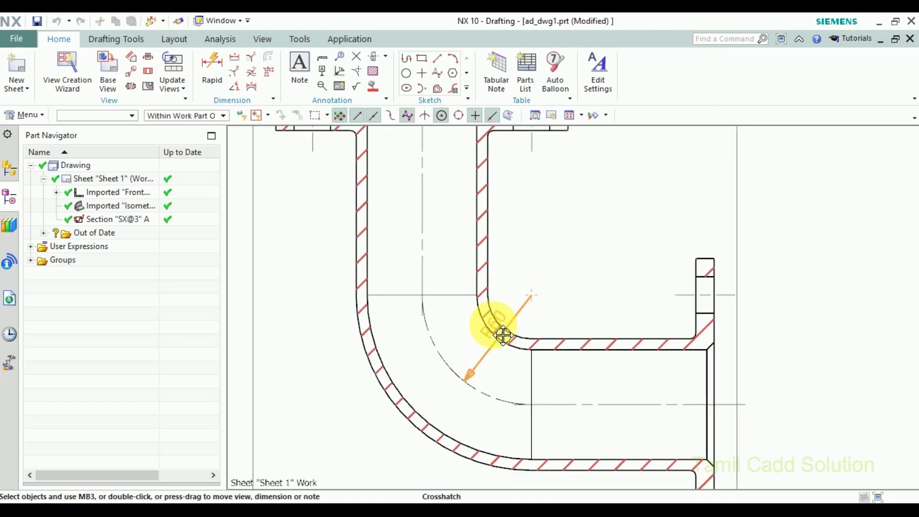
mouse_move(509, 323)
mouse_down()
mouse_move(520, 308)
mouse_move(475, 333)
mouse_up()
scroll(531, 307, down, 1)
scroll(525, 320, down, 1)
scroll(467, 299, down, 2)
scroll(472, 273, down, 1)
scroll(493, 250, up, 1)
scroll(447, 277, down, 1)
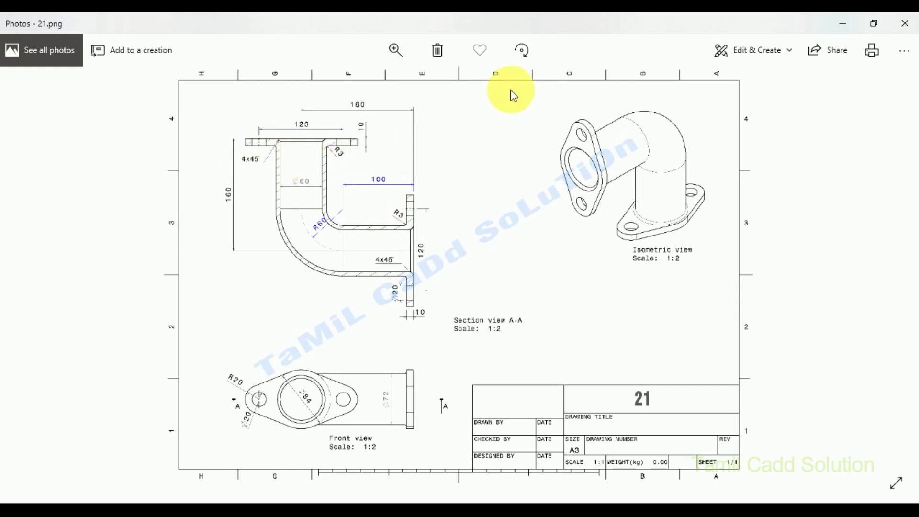
click(843, 23)
- Dimension the 160 horizontal width above section A-A's top flange
shift+middle_drag(455, 308, 467, 386)
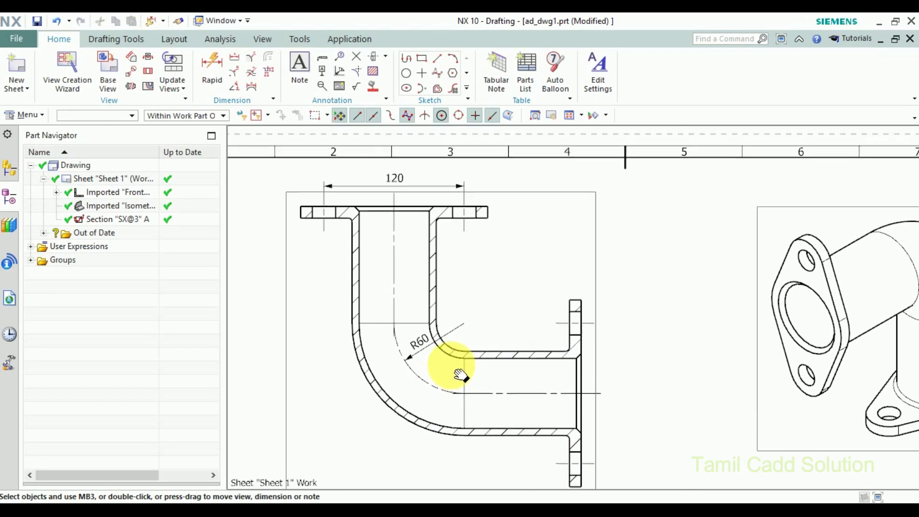
click(235, 59)
click(412, 296)
shift+middle_drag(416, 297, 256, 291)
click(419, 321)
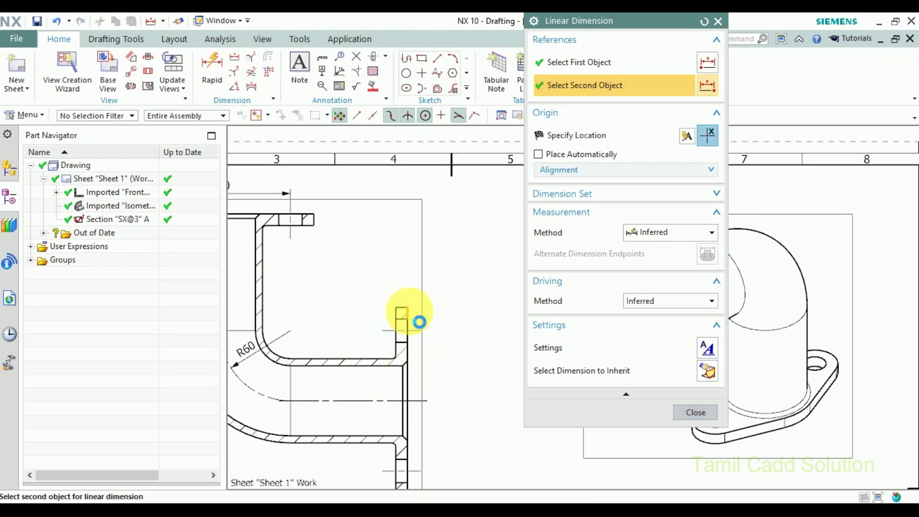
scroll(419, 322, down, 2)
scroll(356, 250, up, 2)
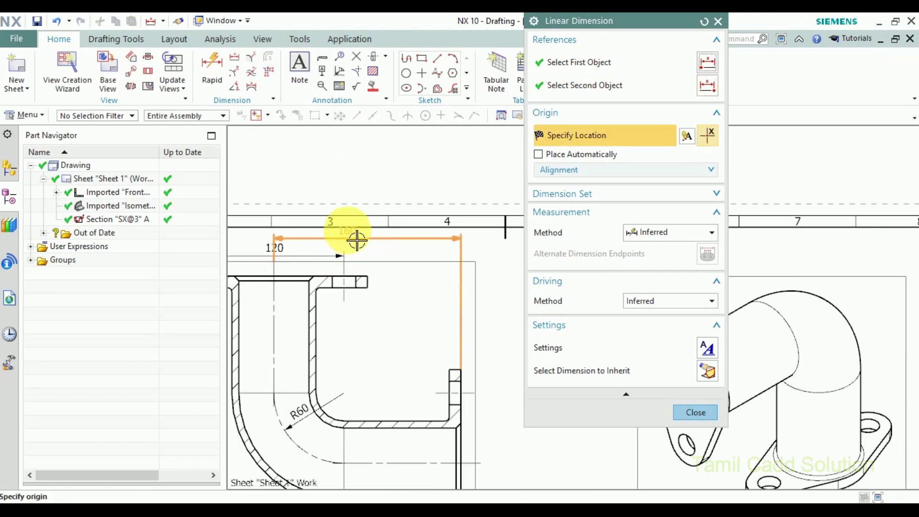
click(368, 247)
- Shift the 120 dimension text to the left
scroll(400, 338, down, 2)
scroll(353, 277, up, 1)
scroll(343, 273, up, 1)
scroll(390, 225, up, 2)
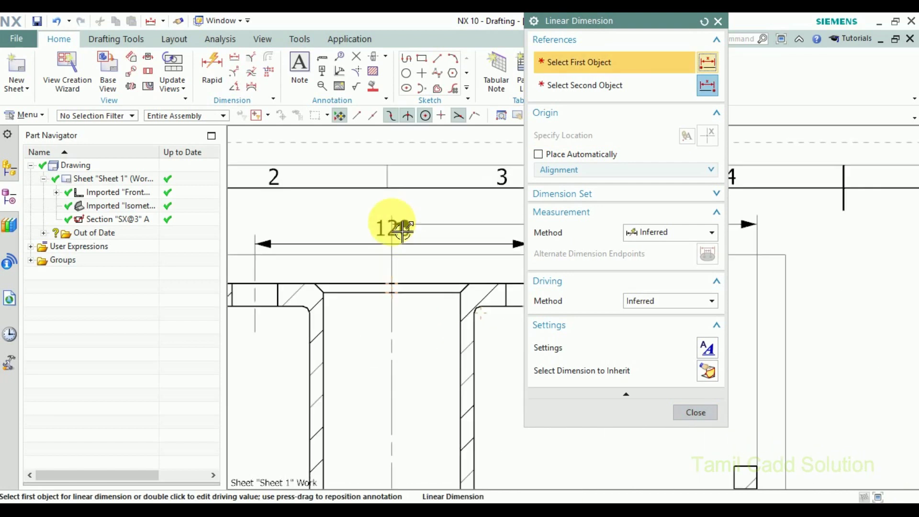
scroll(389, 226, up, 1)
drag(375, 241, 344, 231)
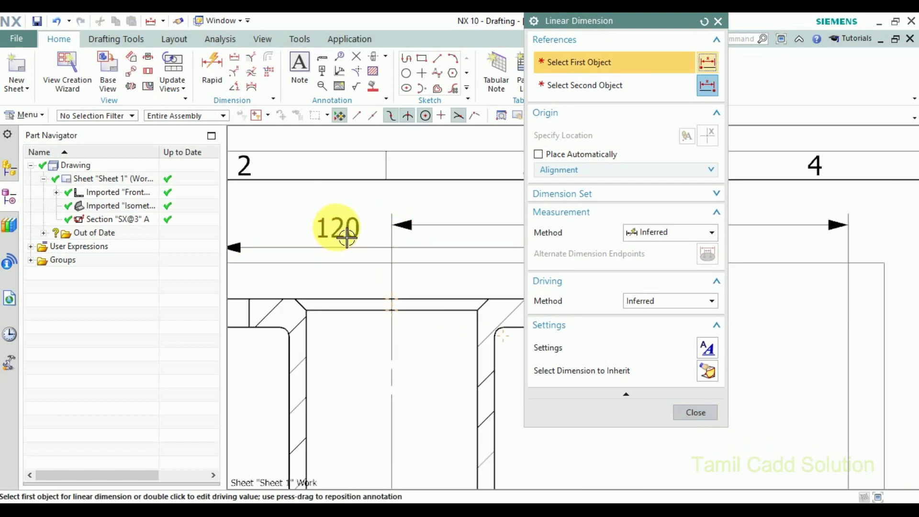
scroll(411, 318, down, 2)
scroll(341, 268, down, 1)
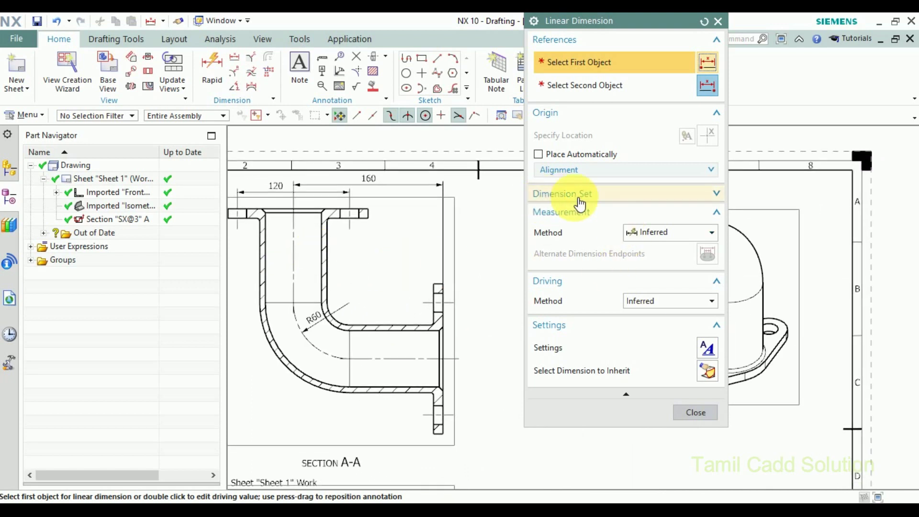
- Add the vertical 160 dimension on the left of the section
click(461, 261)
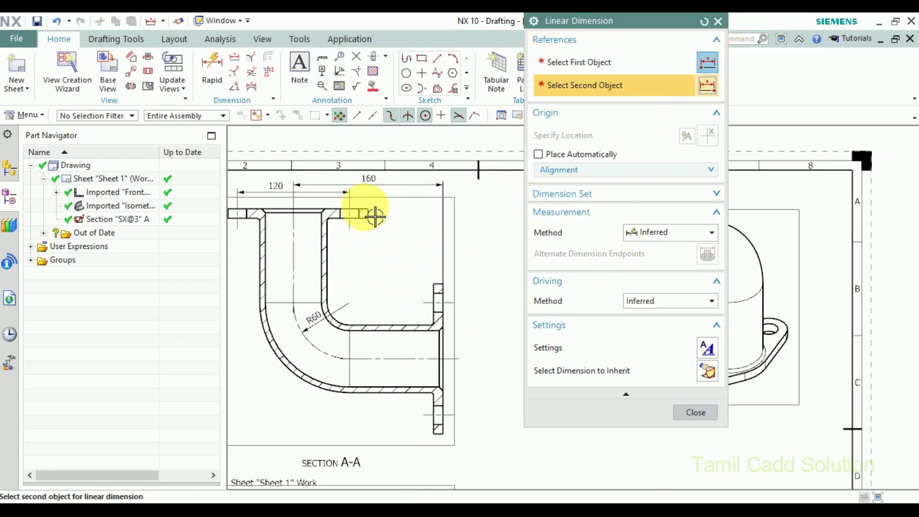
scroll(411, 382, up, 2)
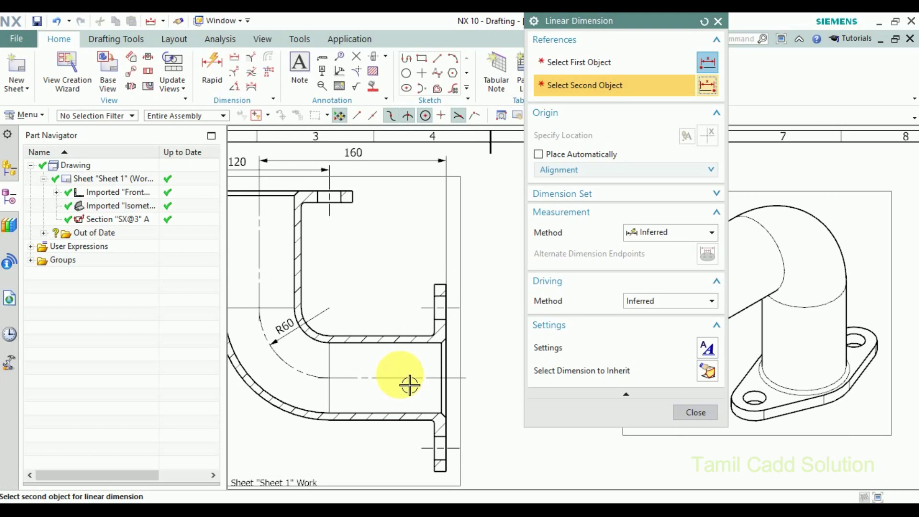
click(695, 412)
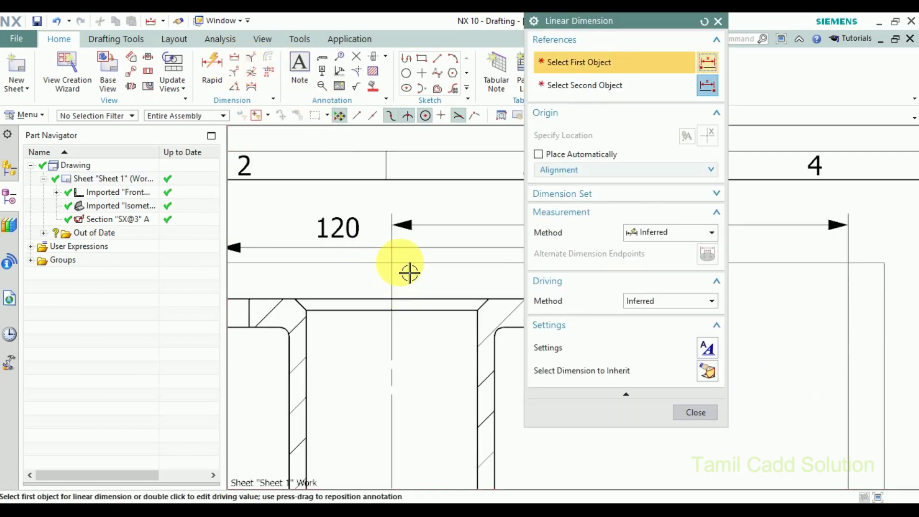
scroll(410, 273, down, 5)
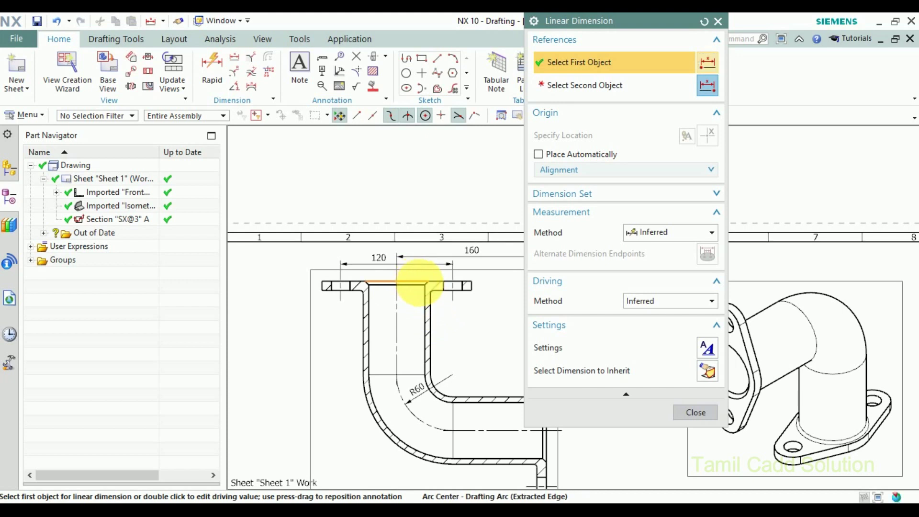
click(420, 283)
scroll(461, 379, down, 2)
scroll(482, 390, up, 2)
click(476, 380)
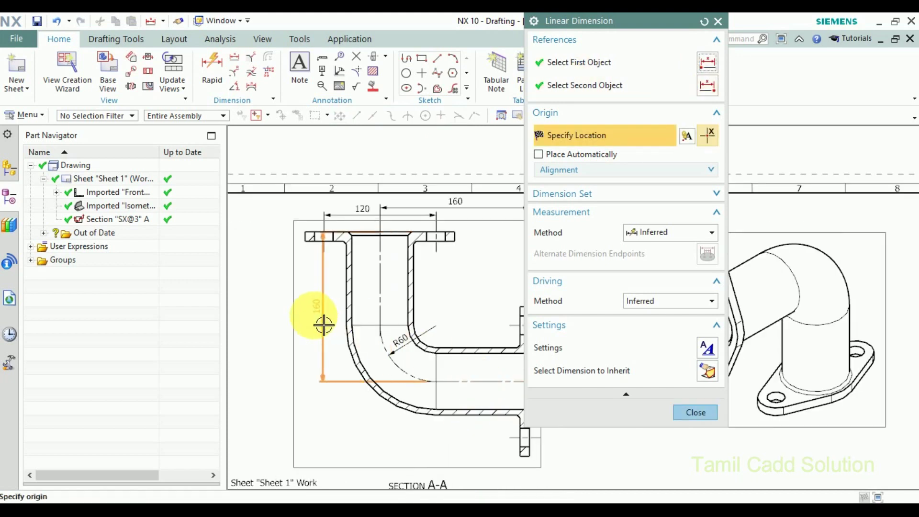
click(278, 315)
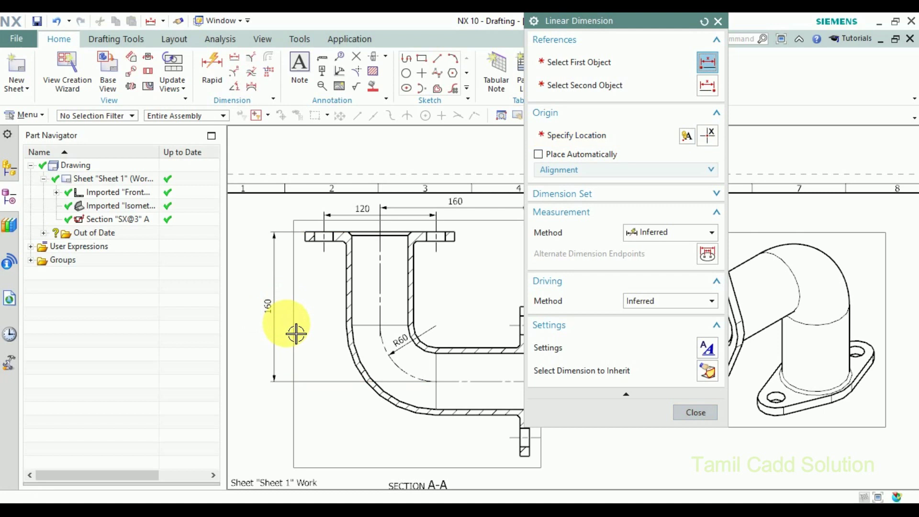
scroll(394, 352, up, 1)
scroll(435, 334, down, 2)
scroll(433, 311, down, 2)
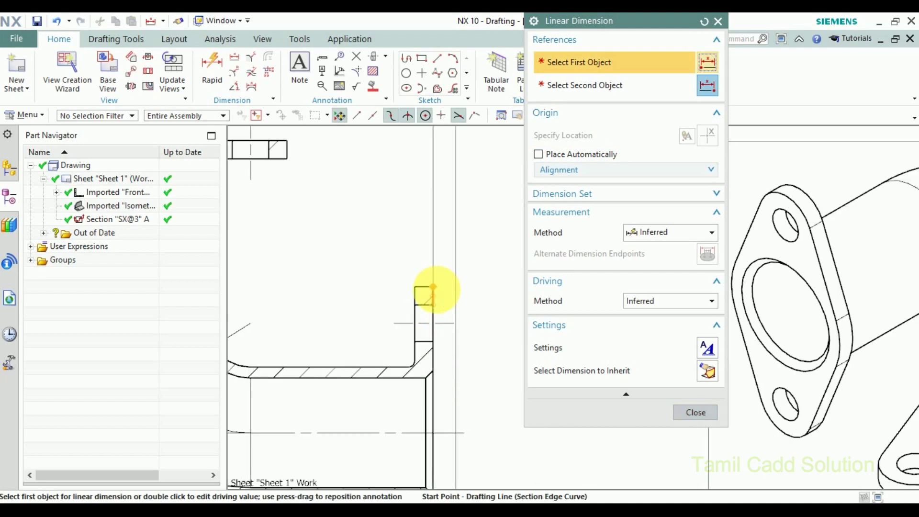
- Add the 100 dimension from the right flange corner above the horizontal pipe
click(433, 287)
click(251, 325)
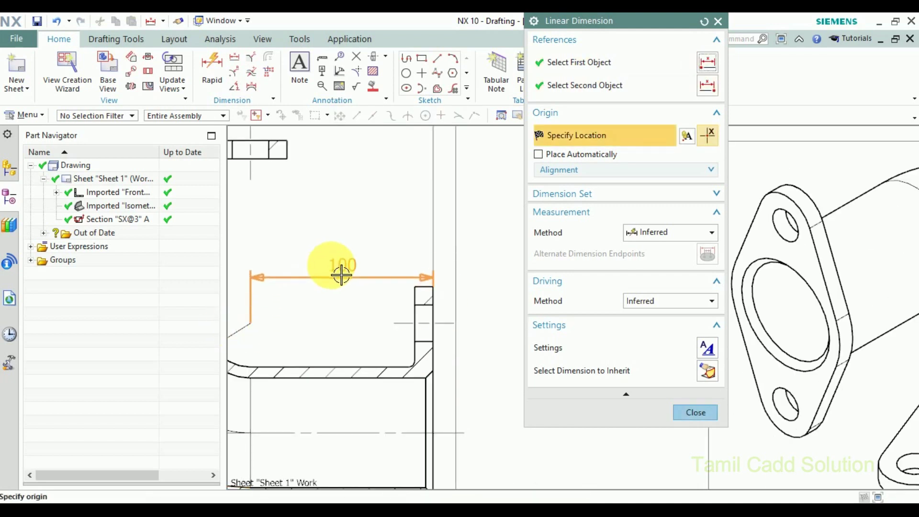
click(340, 253)
scroll(366, 349, up, 3)
scroll(376, 312, down, 3)
scroll(374, 312, down, 2)
scroll(383, 315, up, 1)
scroll(389, 318, up, 2)
scroll(365, 324, down, 2)
scroll(361, 361, down, 1)
click(693, 413)
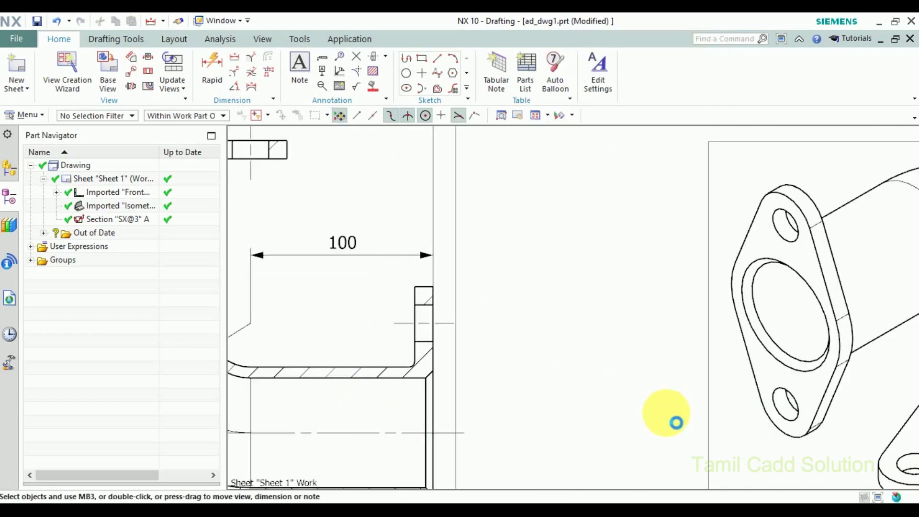
scroll(441, 322, up, 3)
scroll(468, 294, down, 2)
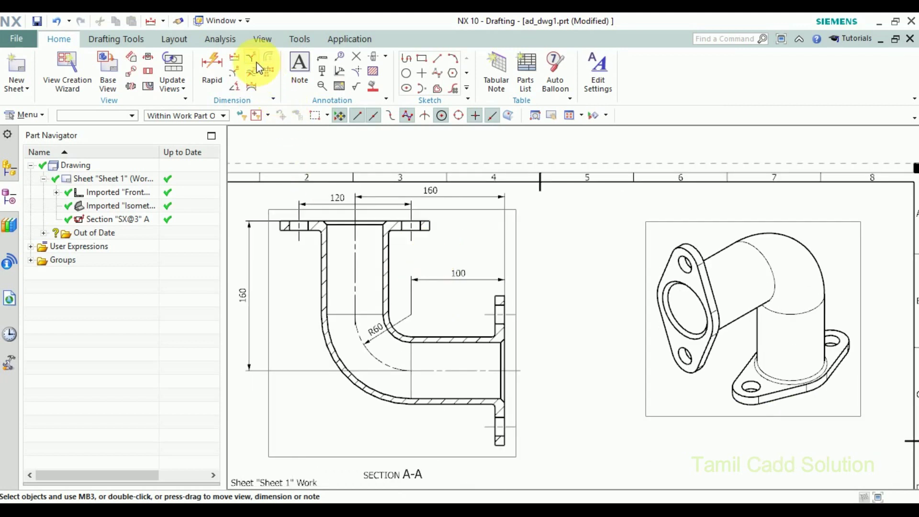
- Add a 4 x 45° chamfer dimension to the top flange's inner chamfer
click(261, 71)
scroll(359, 206, down, 1)
scroll(294, 263, down, 1)
scroll(331, 240, down, 3)
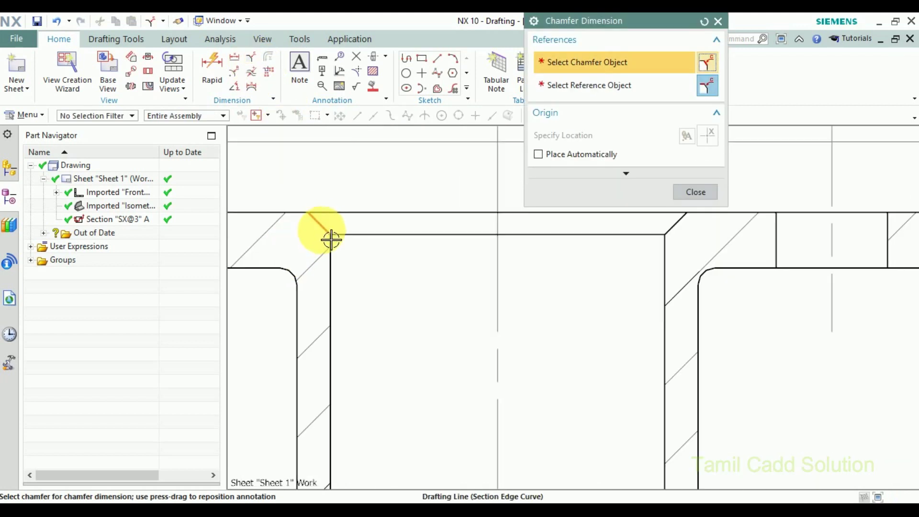
click(321, 226)
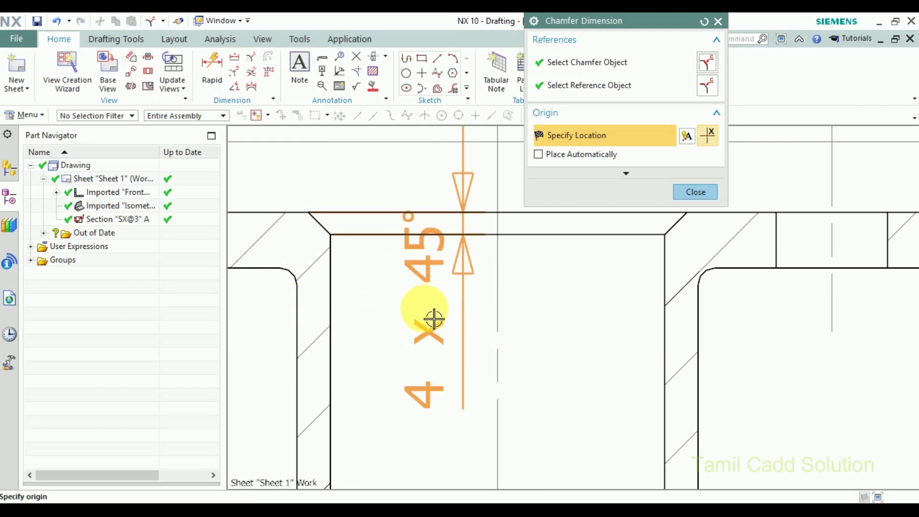
click(428, 327)
click(695, 192)
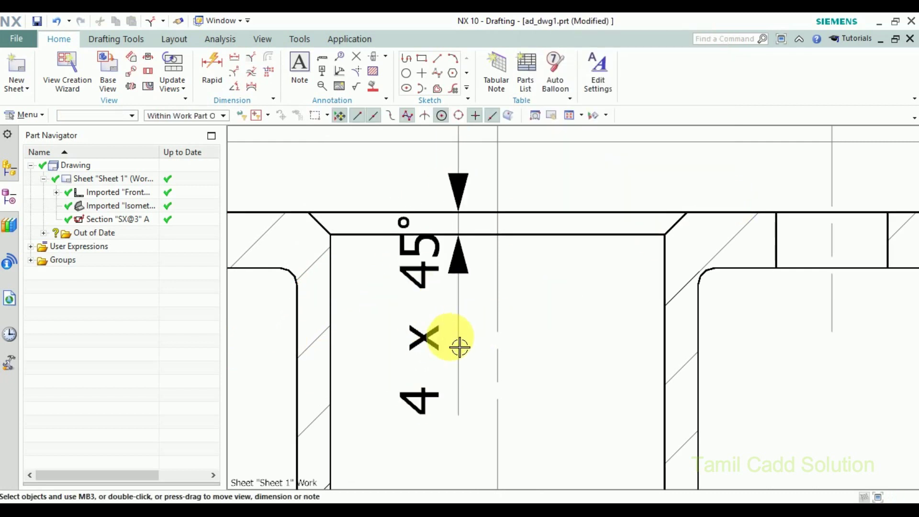
- Give the chamfer dimension a perpendicular leader and place it above the top flange
double_click(467, 335)
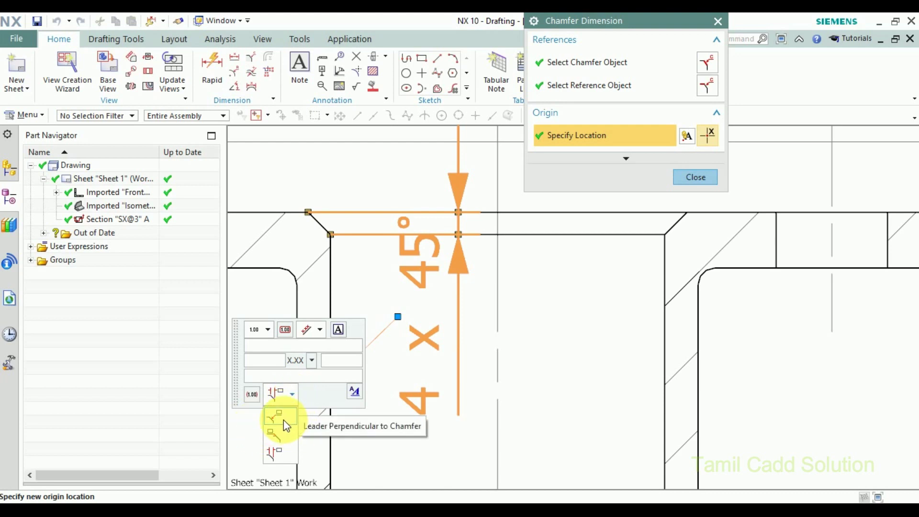
click(284, 420)
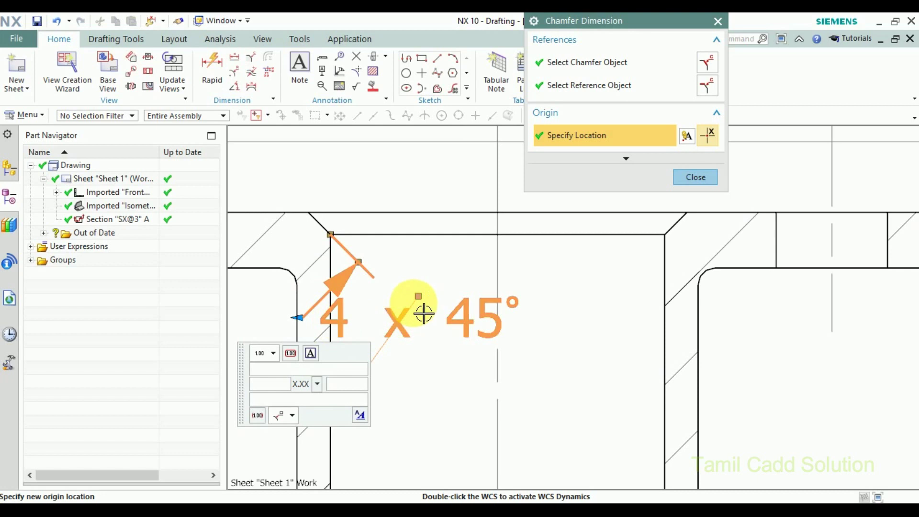
scroll(443, 378, up, 1)
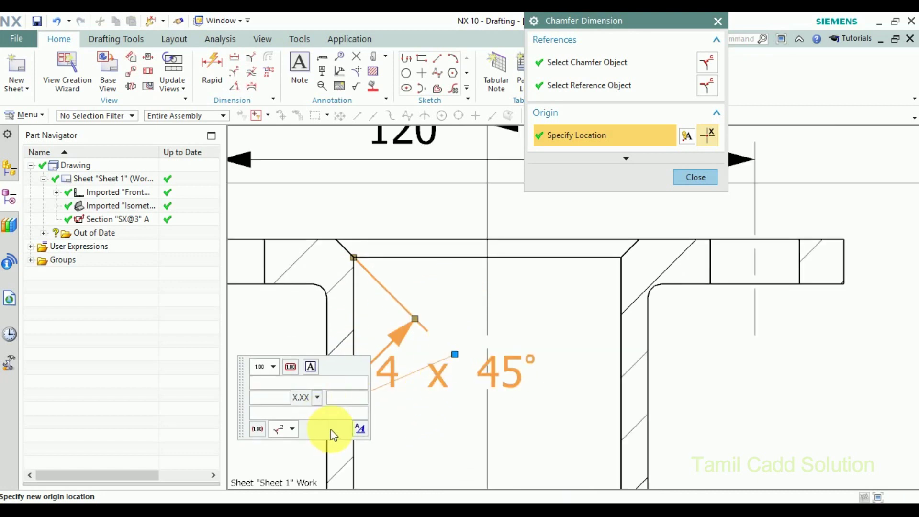
click(700, 172)
scroll(451, 369, up, 2)
scroll(425, 369, down, 3)
mouse_move(421, 349)
mouse_down()
mouse_move(507, 279)
mouse_move(506, 332)
mouse_move(585, 220)
mouse_up()
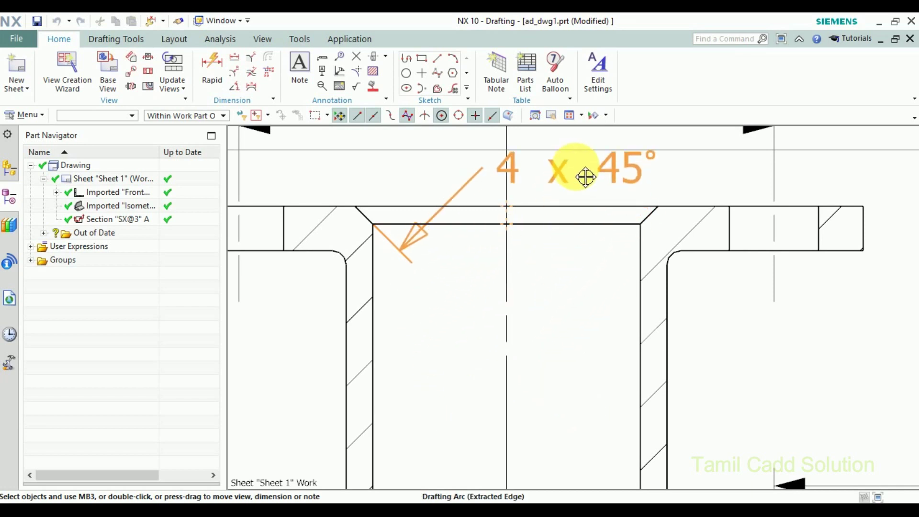
drag(585, 221, 585, 176)
scroll(554, 269, down, 3)
mouse_move(558, 366)
shift+middle_down()
mouse_move(521, 267)
mouse_move(410, 214)
shift+middle_up()
shift+middle_drag(678, 353, 616, 325)
scroll(615, 324, up, 2)
scroll(610, 309, up, 2)
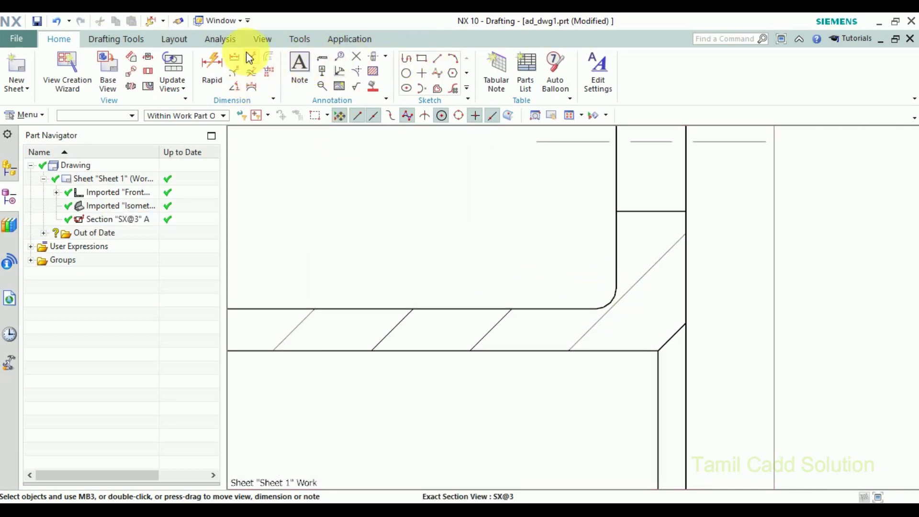
- Add an R3 radius dimension to the small fillet arc at the side flange
click(235, 71)
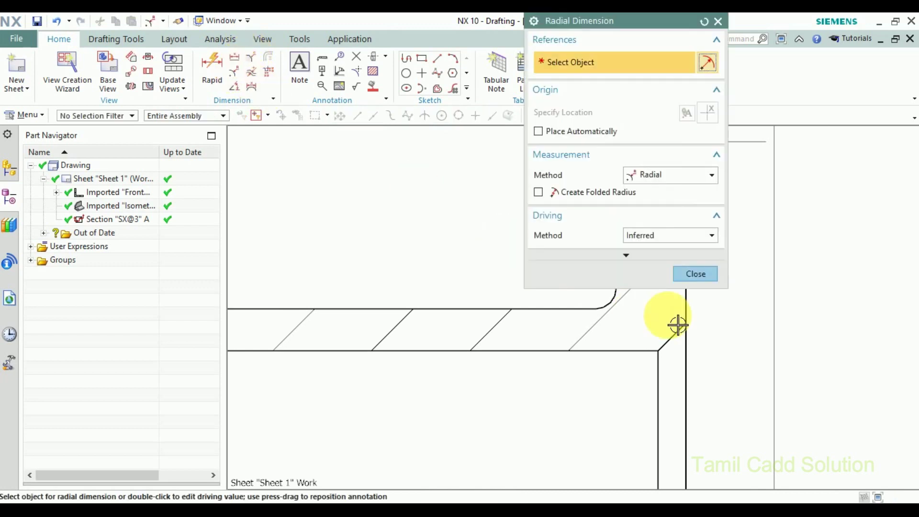
click(620, 304)
click(437, 251)
scroll(450, 268, down, 1)
scroll(497, 293, down, 1)
scroll(497, 293, up, 1)
click(702, 272)
scroll(657, 375, up, 1)
scroll(519, 222, down, 2)
scroll(523, 238, up, 1)
scroll(599, 371, up, 1)
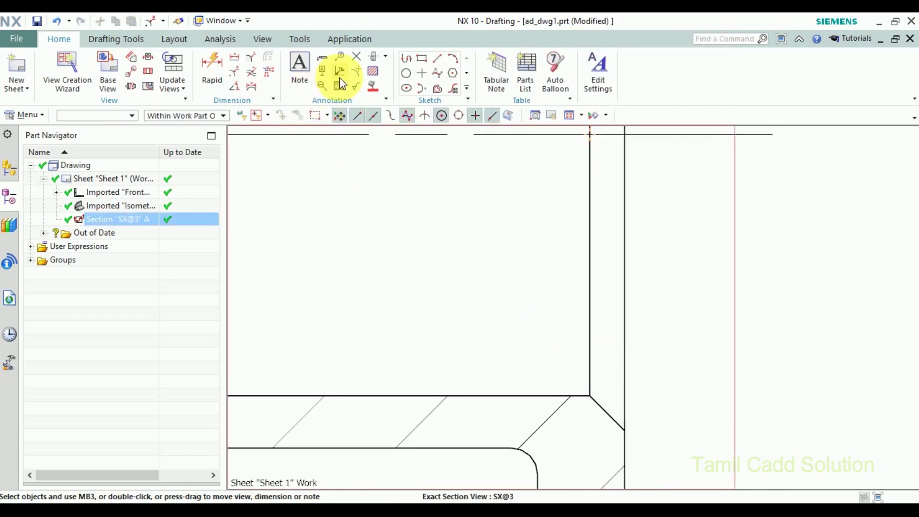
- Add a 4 x 45° chamfer dimension to the side flange chamfer
click(249, 58)
click(622, 418)
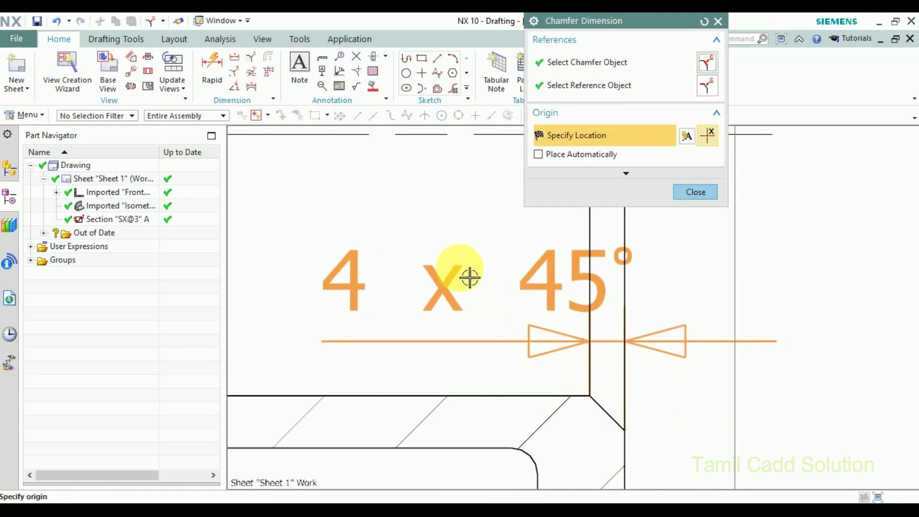
click(449, 281)
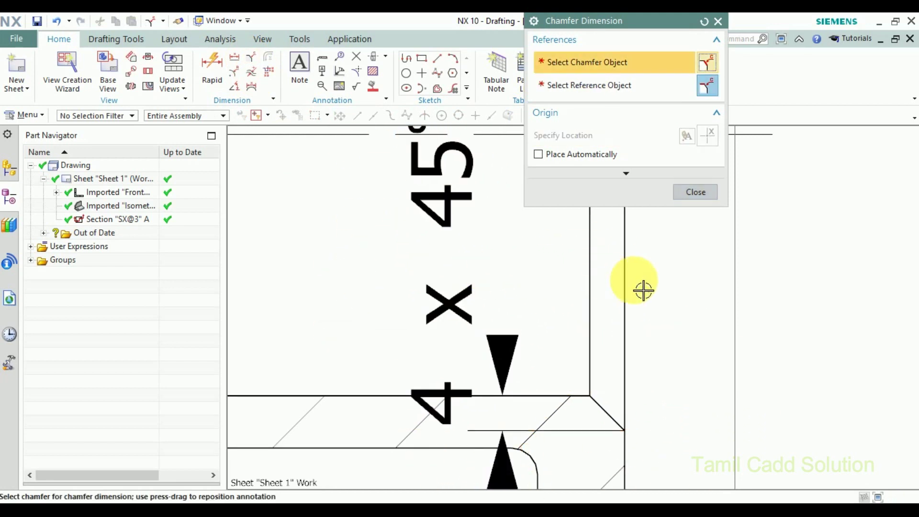
key(Escape)
scroll(511, 347, up, 3)
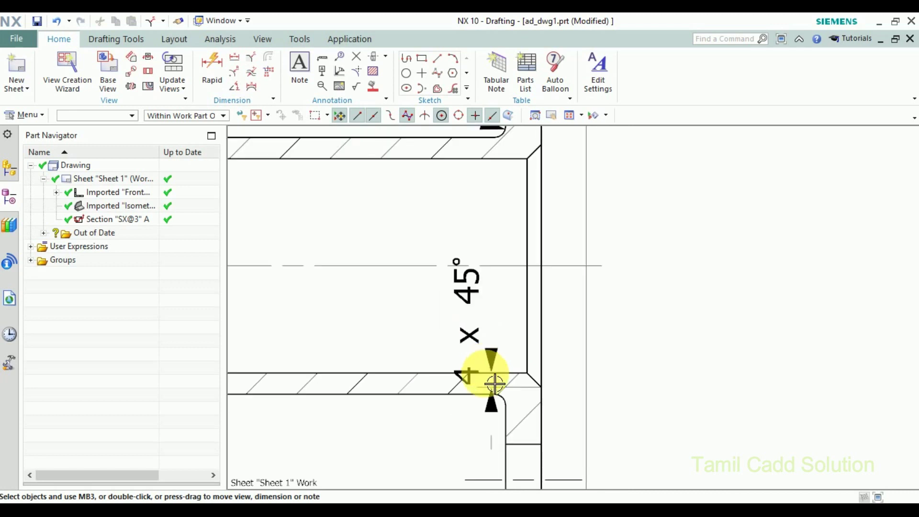
scroll(494, 445, down, 2)
- Make the 4 x 45° chamfer callout leadered and horizontal, positioned above the chamfer
double_click(493, 440)
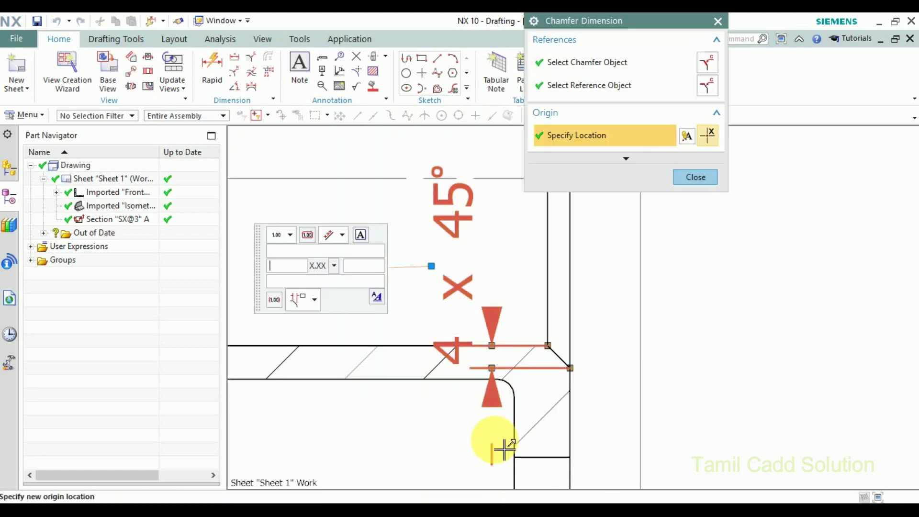
click(319, 319)
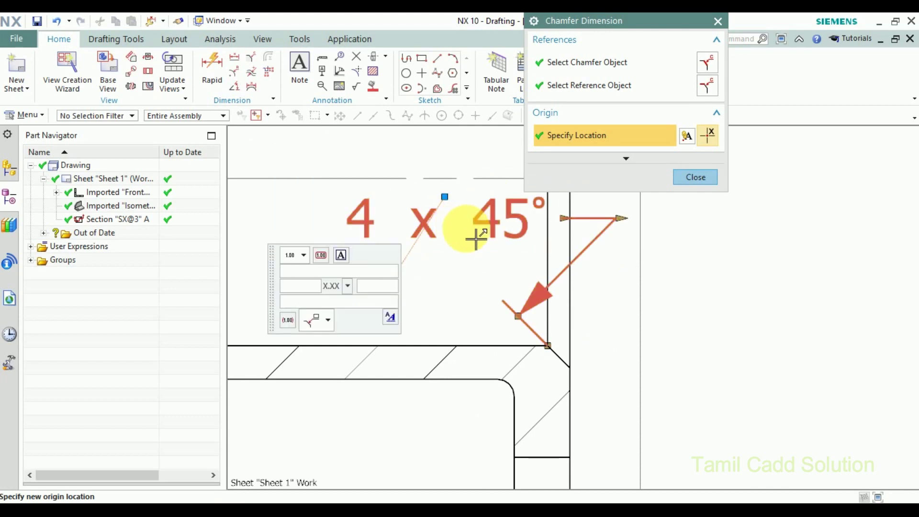
click(479, 230)
click(696, 177)
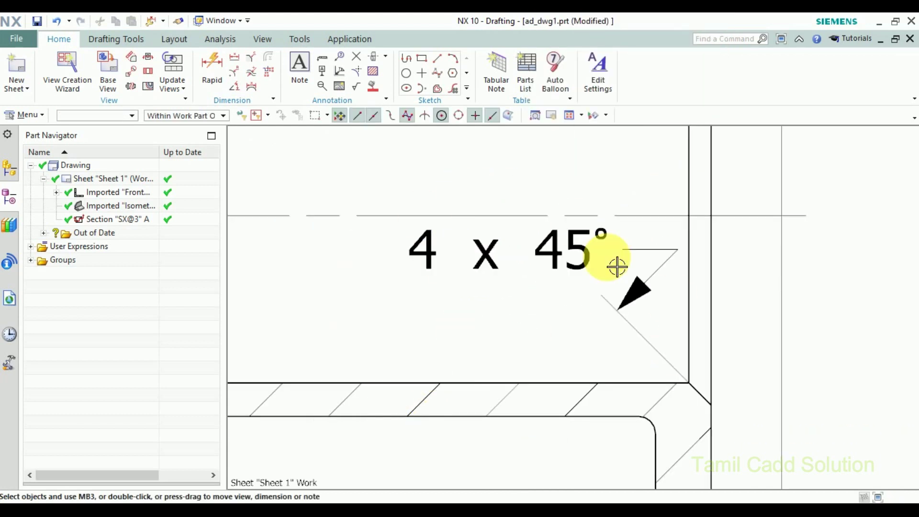
drag(633, 295, 533, 266)
scroll(582, 331, up, 2)
scroll(581, 372, up, 1)
scroll(526, 345, down, 1)
scroll(495, 392, up, 1)
- Add a vertical 120 linear dimension between the flange's top and bottom ends
scroll(609, 451, up, 1)
scroll(689, 375, up, 1)
click(236, 54)
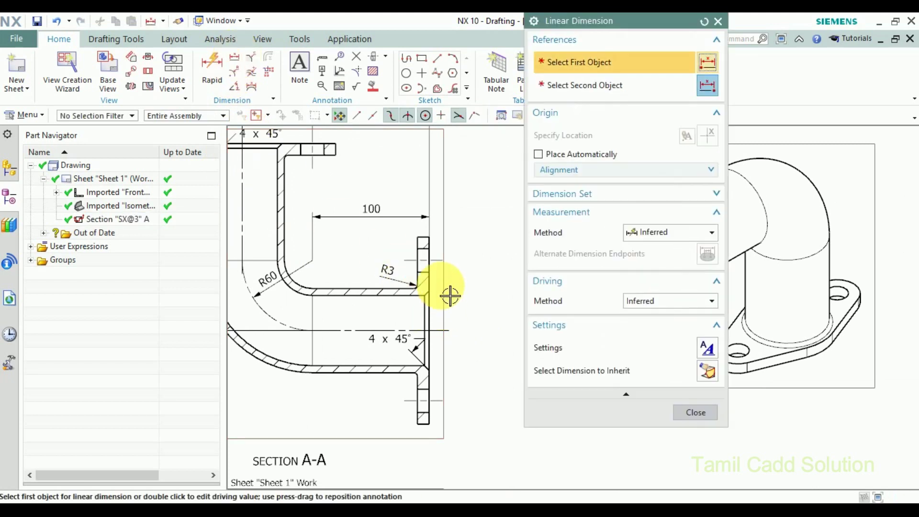
scroll(447, 294, down, 1)
click(443, 256)
scroll(450, 316, up, 1)
scroll(452, 364, down, 1)
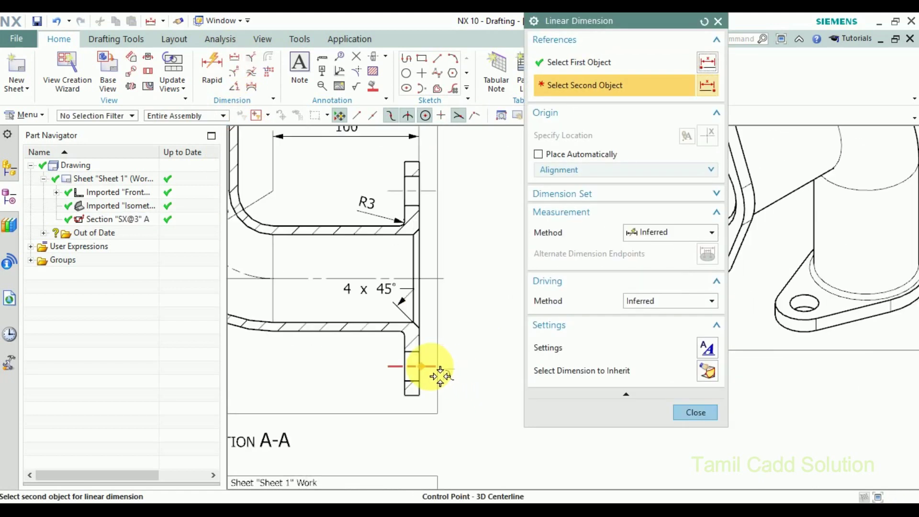
click(440, 376)
click(477, 288)
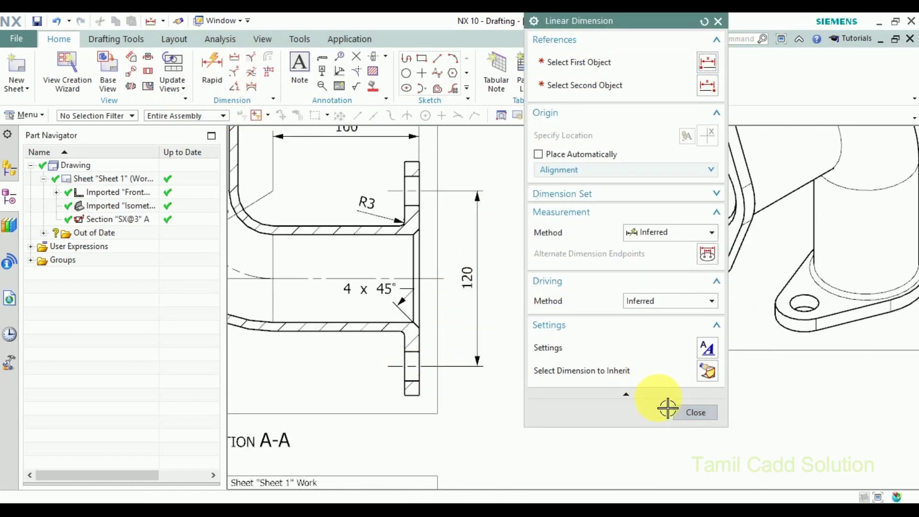
click(695, 412)
- Move the SECTION A-A label up toward its view and bring the whole sheet into view
scroll(569, 447, up, 3)
scroll(538, 365, down, 1)
scroll(511, 365, down, 2)
scroll(460, 357, down, 1)
drag(463, 338, 479, 305)
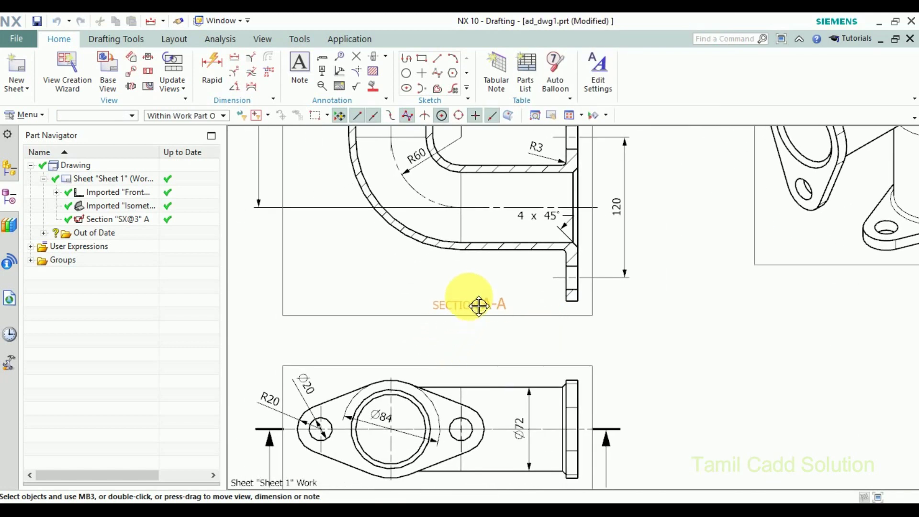
scroll(503, 321, up, 2)
scroll(574, 354, up, 1)
middle_drag(559, 330, 527, 372)
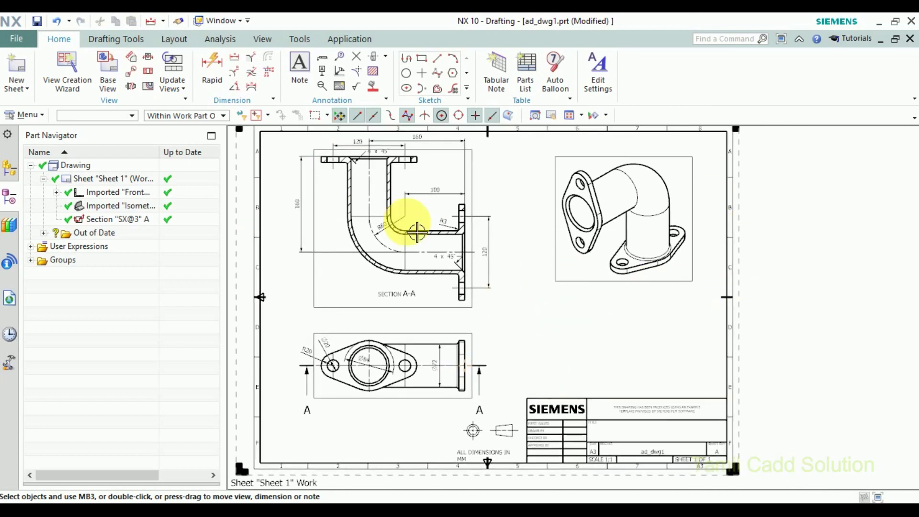
- Place an 'Isometric View' note under the isometric view
click(300, 67)
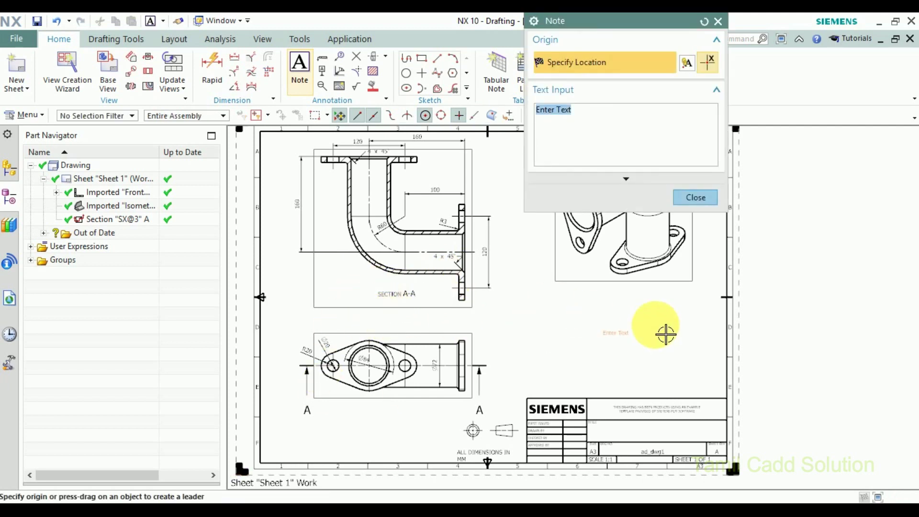
click(630, 316)
text(Isometric View)
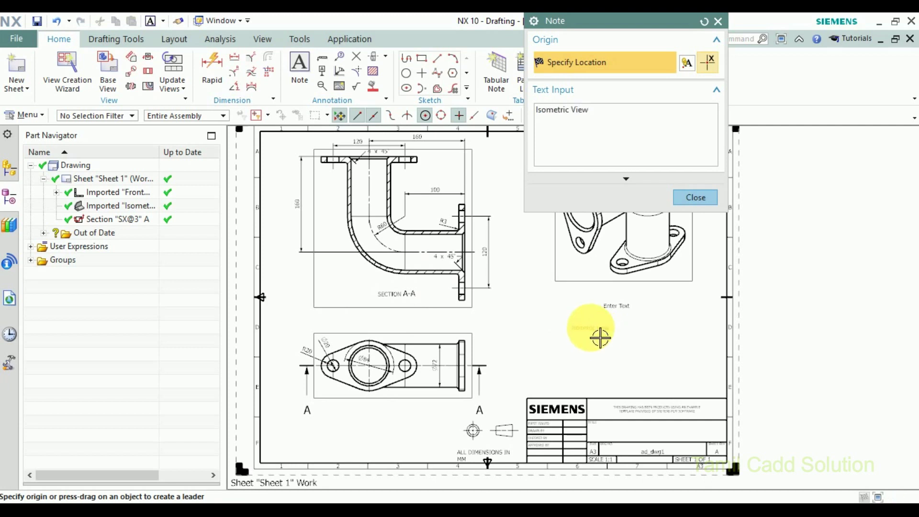
drag(661, 273, 622, 319)
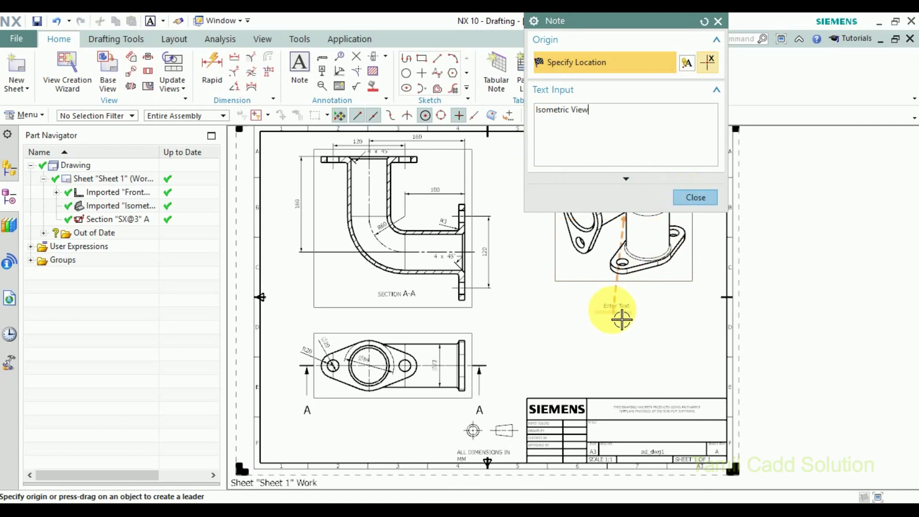
click(631, 304)
scroll(635, 315, up, 3)
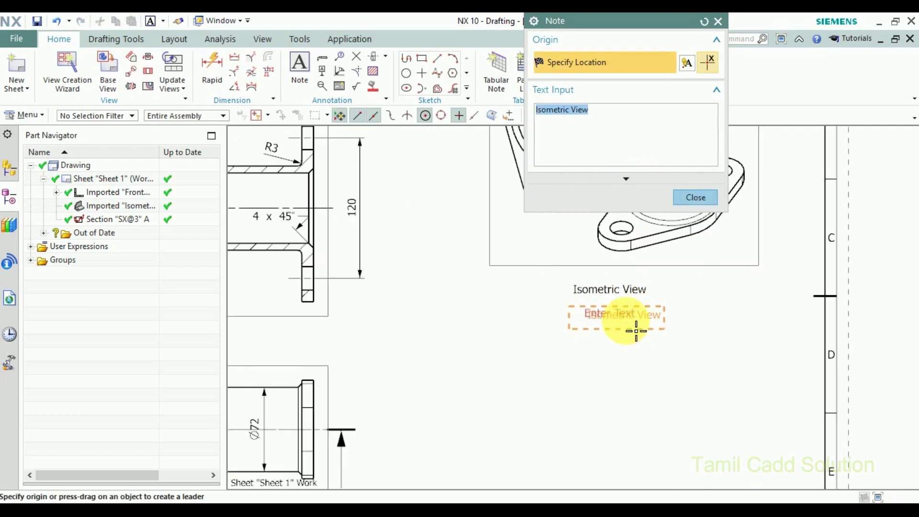
scroll(550, 364, down, 4)
scroll(472, 361, up, 2)
scroll(523, 328, up, 2)
- Place a 'Front View' note under the front view
click(527, 313)
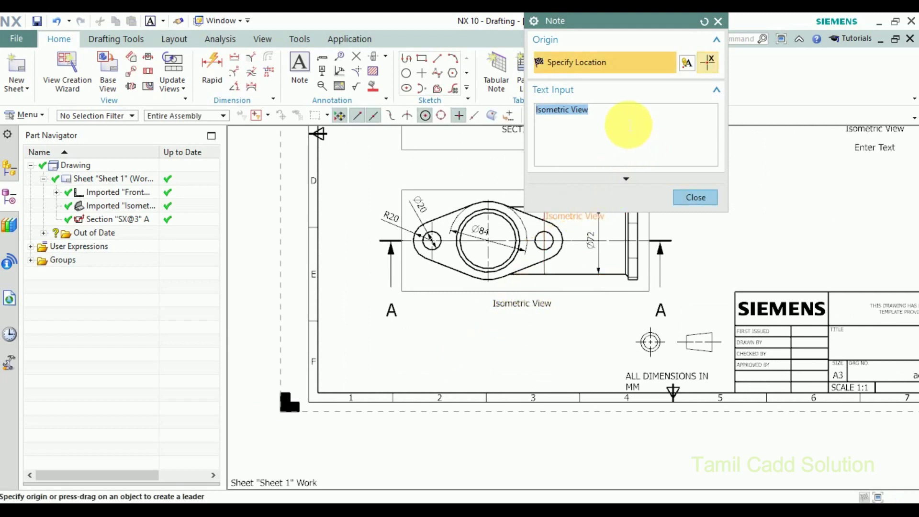
text(Fron)
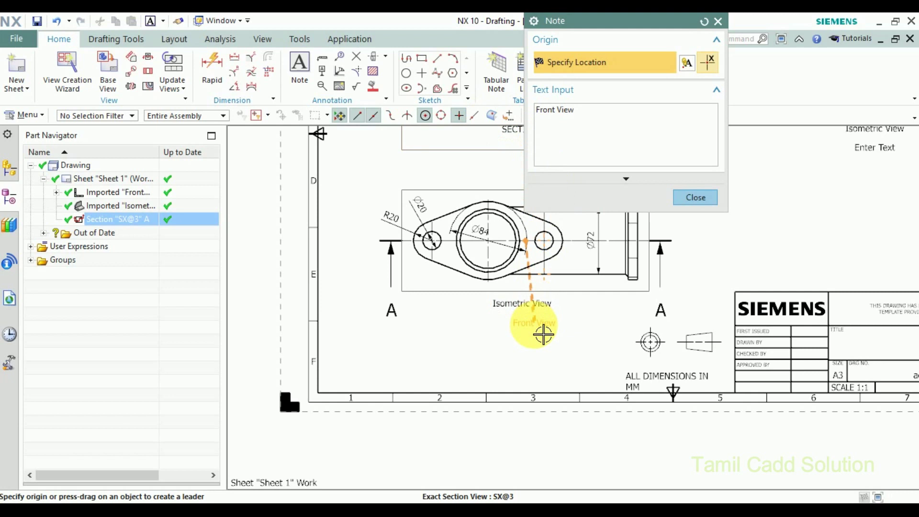
click(513, 320)
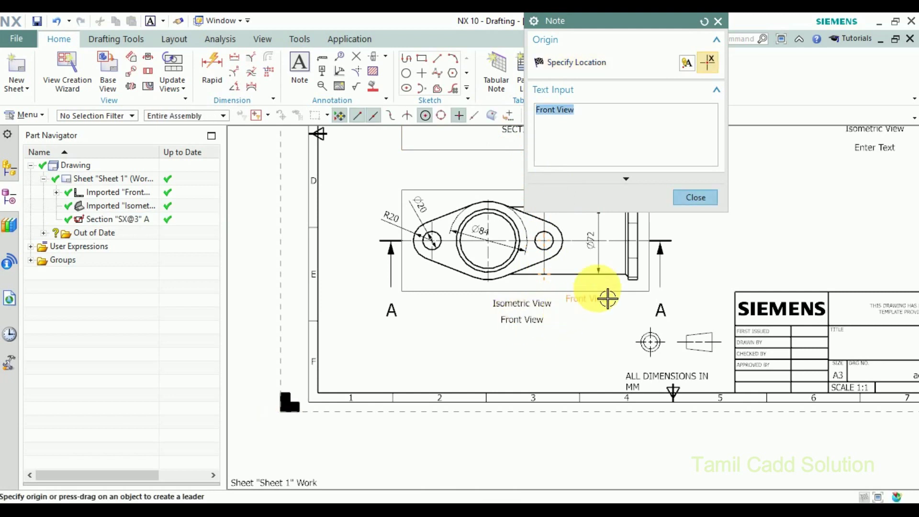
click(696, 199)
- Review the sheet and compare it against reference image 21.png
scroll(546, 316, up, 1)
scroll(546, 303, down, 2)
scroll(677, 205, up, 2)
scroll(642, 261, up, 1)
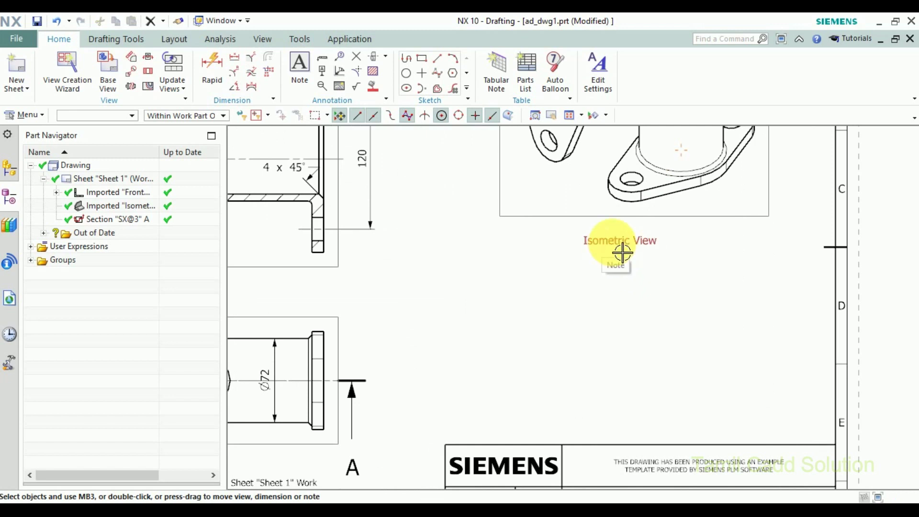
scroll(661, 254, down, 3)
scroll(590, 349, down, 2)
scroll(428, 250, up, 1)
scroll(428, 250, up, 1)
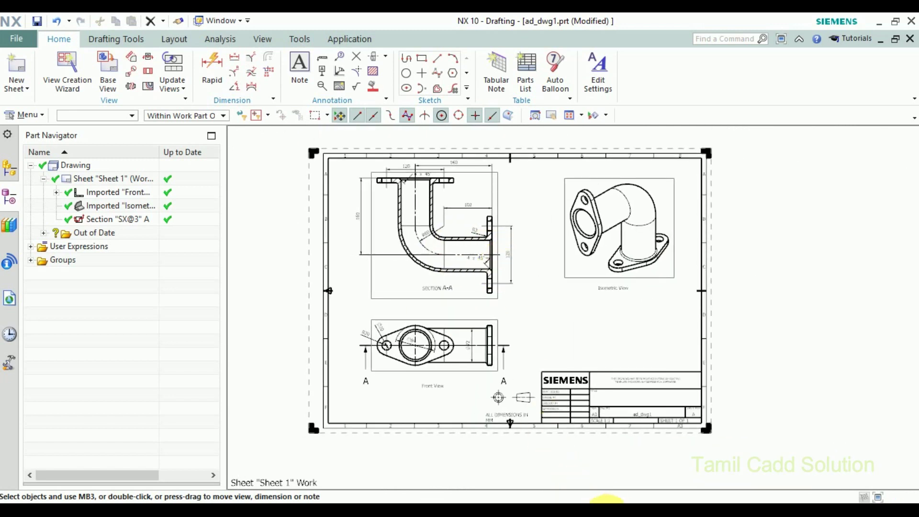
click(605, 501)
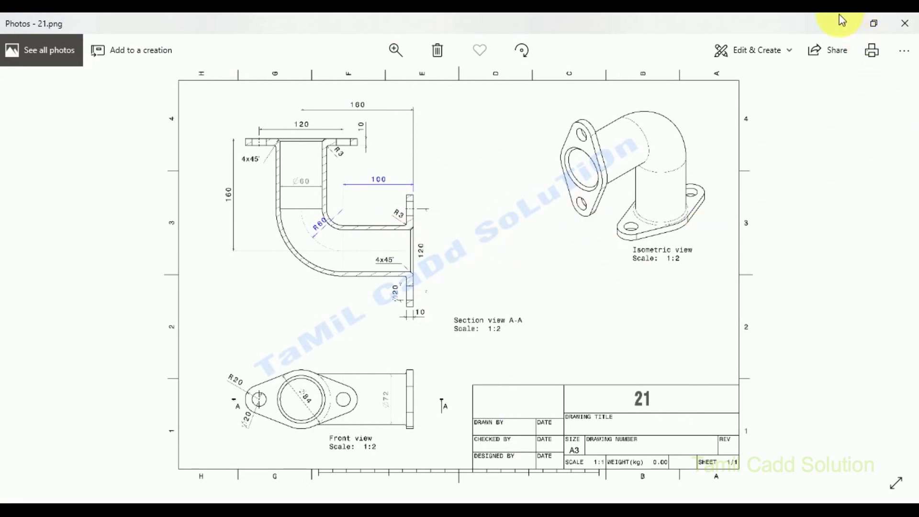
click(842, 21)
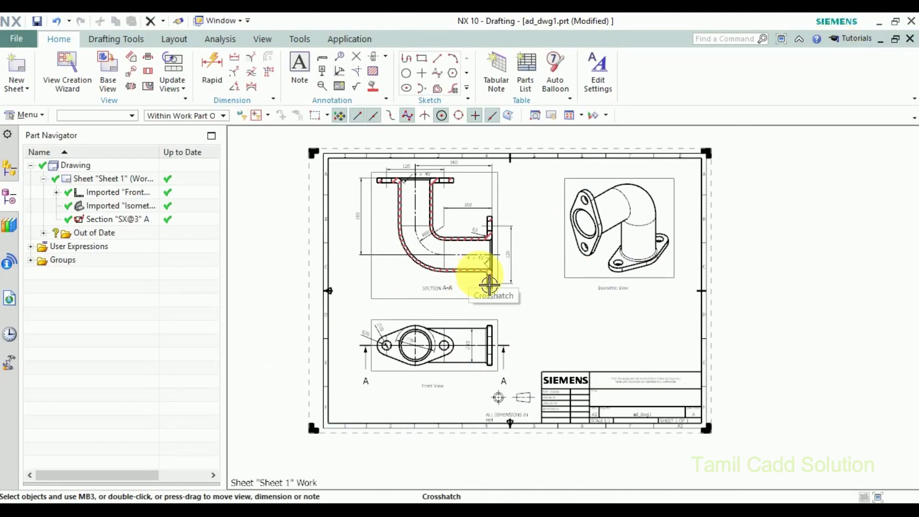